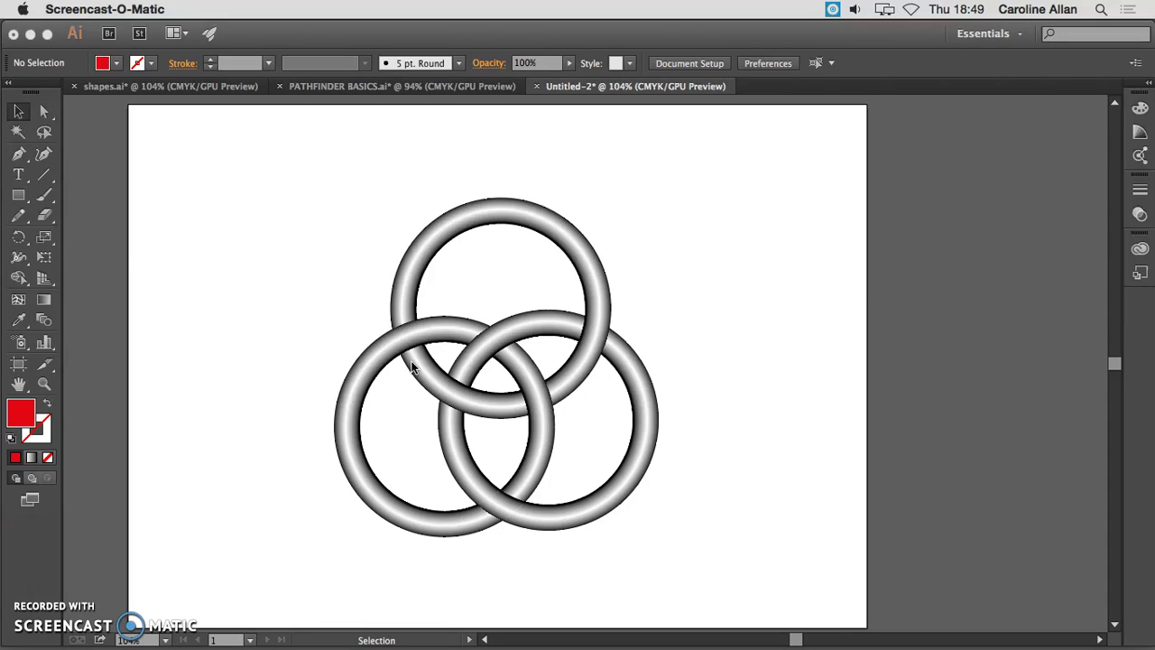
Hide the gradient rings layer and show the empty Layer 5.
{"action": "left_click", "coordinate": [663, 323]}
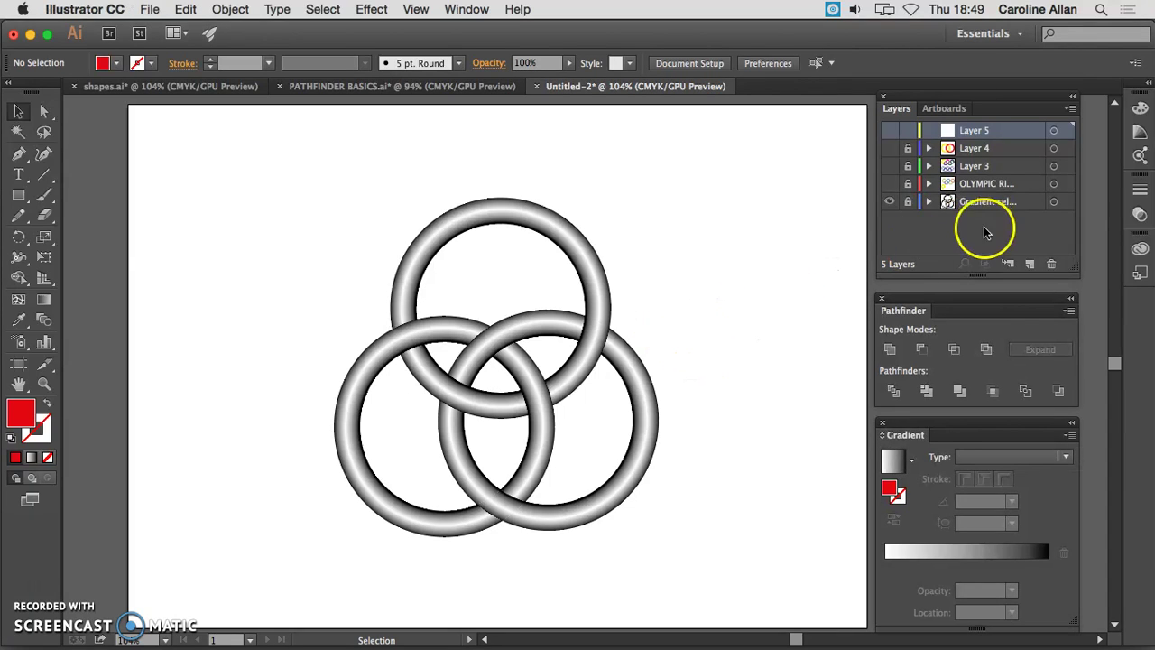
{"action": "left_click", "coordinate": [889, 200]}
{"action": "left_click", "coordinate": [889, 130]}
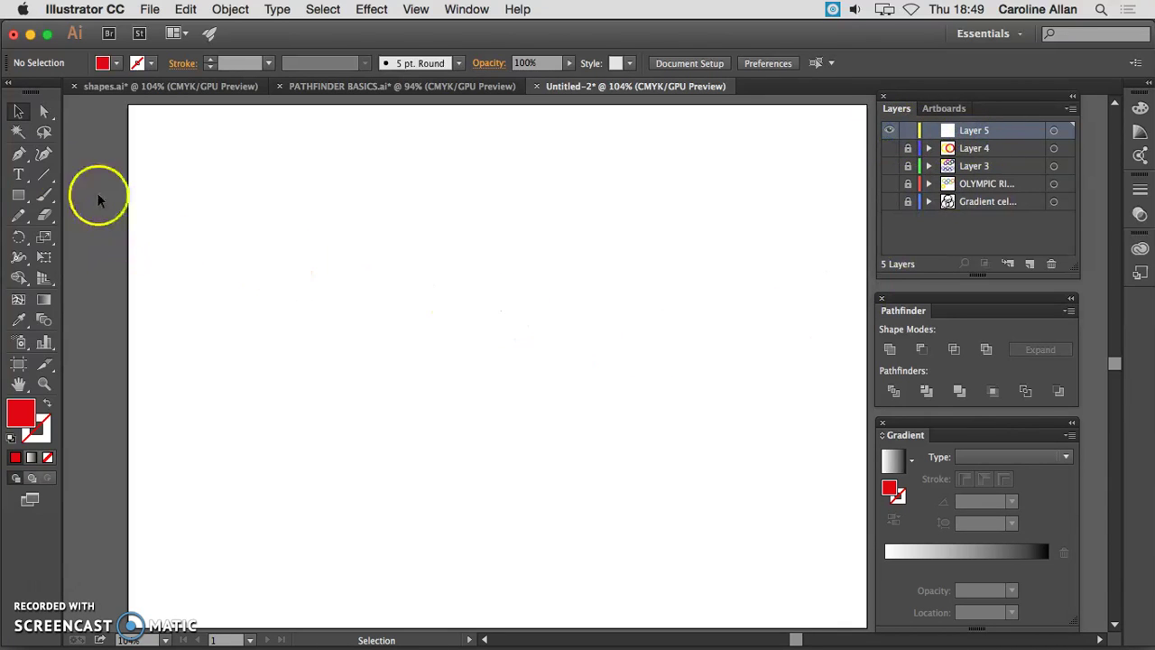
Draw a large red circle and a smaller concentric circle inside it, and fill the inner one yellow.
{"action": "left_click_drag", "start_coordinate": [22, 197], "coordinate": [75, 234]}
{"action": "left_click_drag", "start_coordinate": [241, 172], "coordinate": [470, 406]}
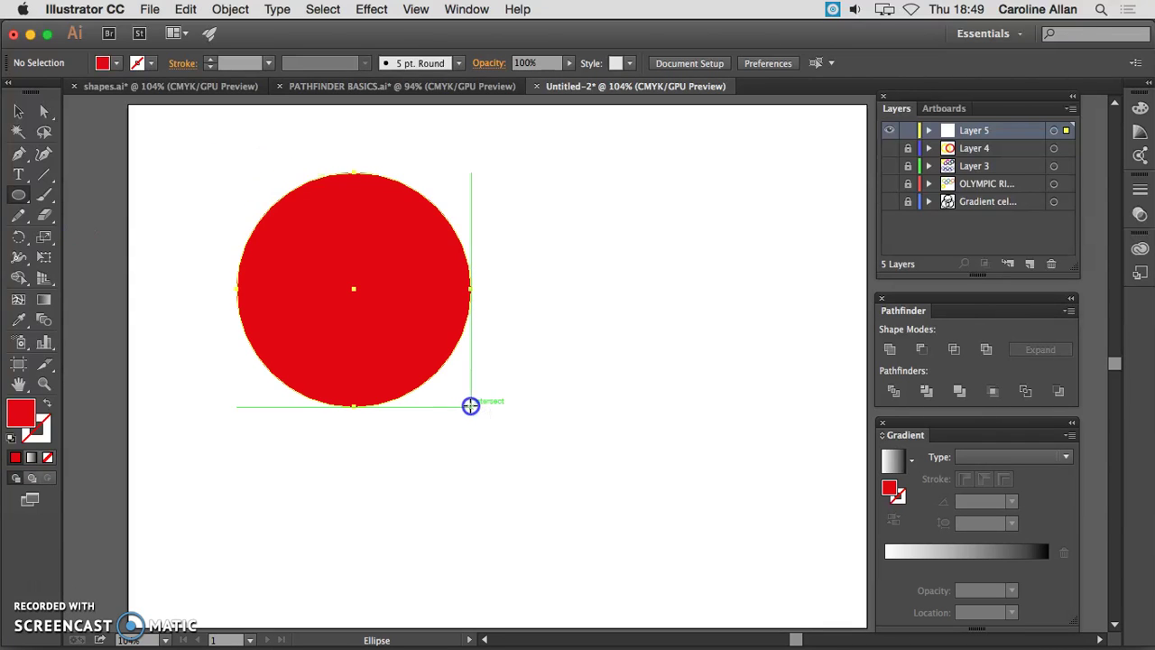
{"action": "left_click_drag", "start_coordinate": [353, 288], "coordinate": [435, 371]}
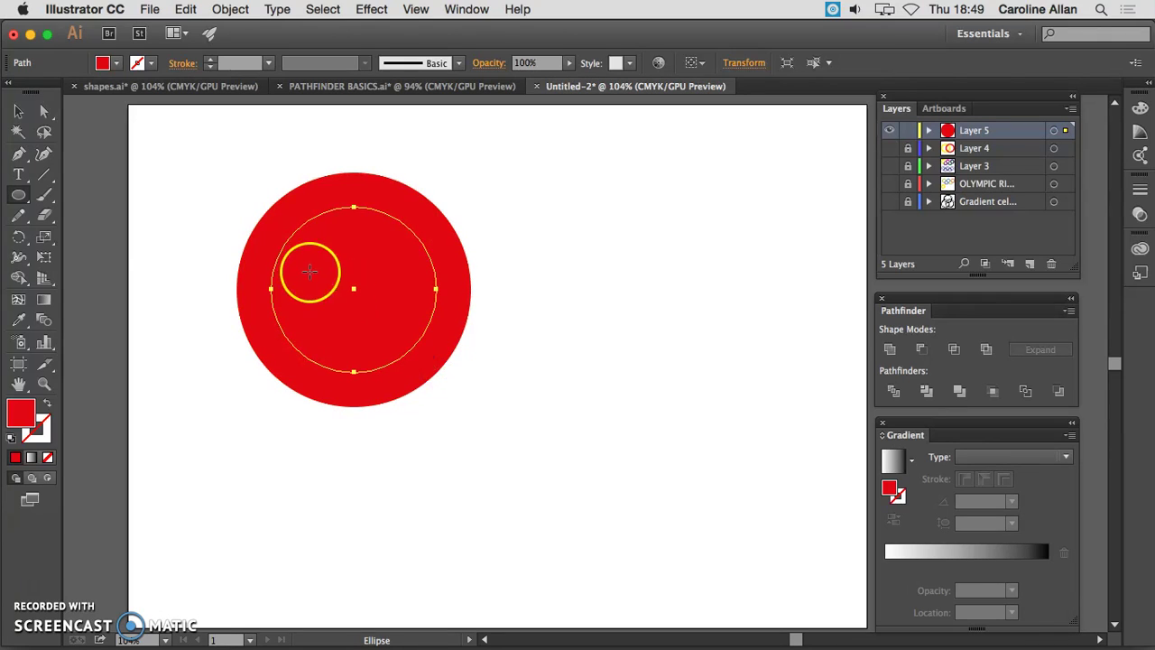
{"action": "left_click", "coordinate": [116, 62]}
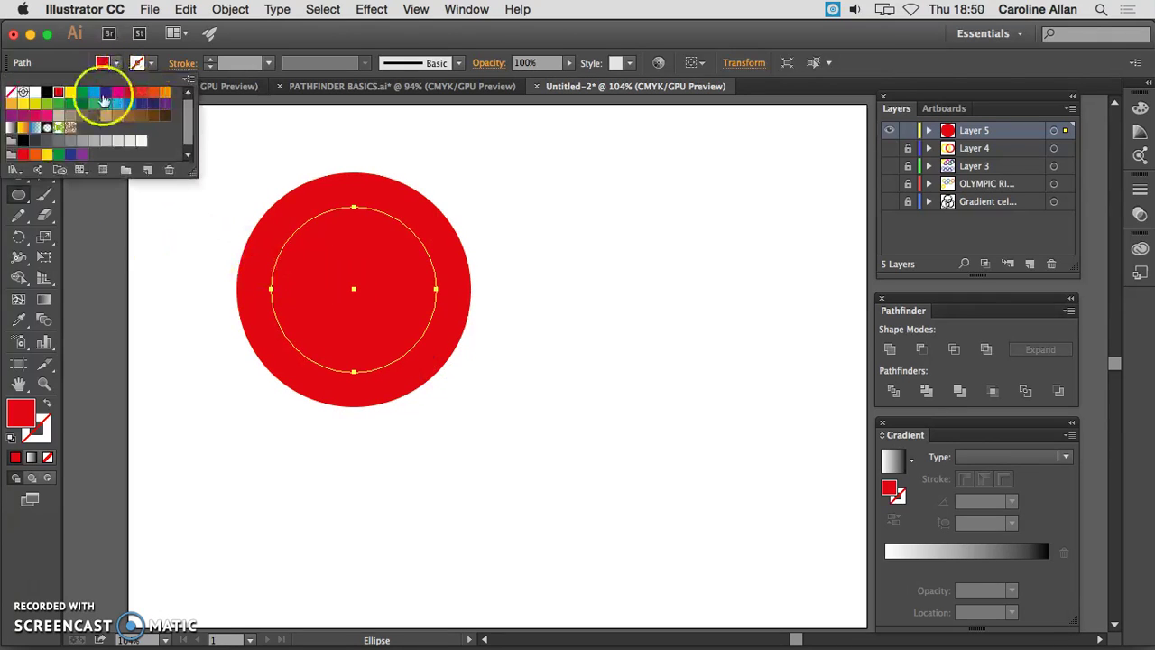
{"action": "left_click", "coordinate": [70, 92]}
Select both circles and shift them together slightly toward the artboard's upper-left corner.
{"action": "left_click", "coordinate": [18, 111]}
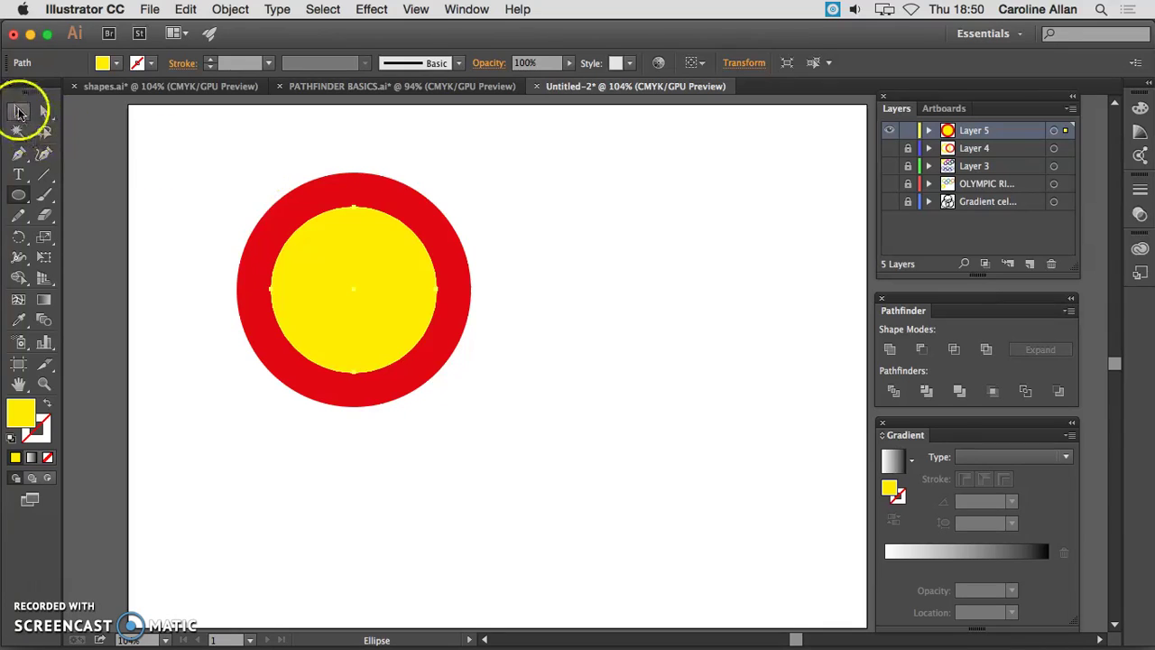
{"action": "left_click", "coordinate": [341, 141]}
{"action": "left_click_drag", "start_coordinate": [331, 159], "coordinate": [362, 267]}
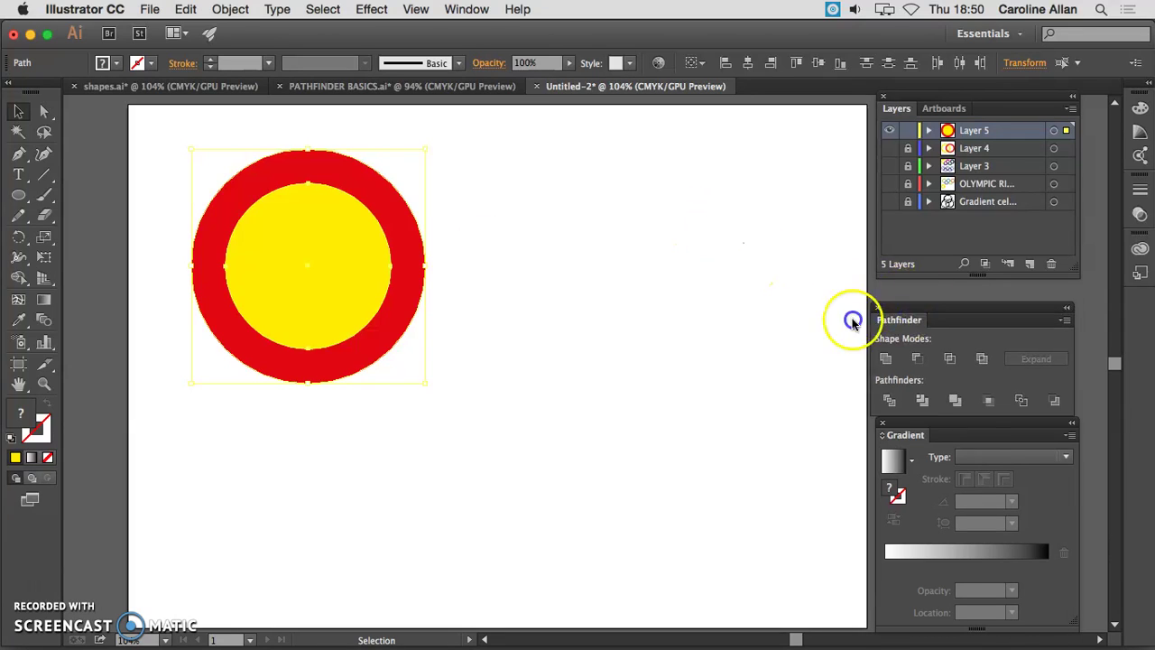
Subtract the yellow circle from the red one with the Pathfinder Minus Front operation.
{"action": "left_click_drag", "start_coordinate": [903, 310], "coordinate": [681, 140]}
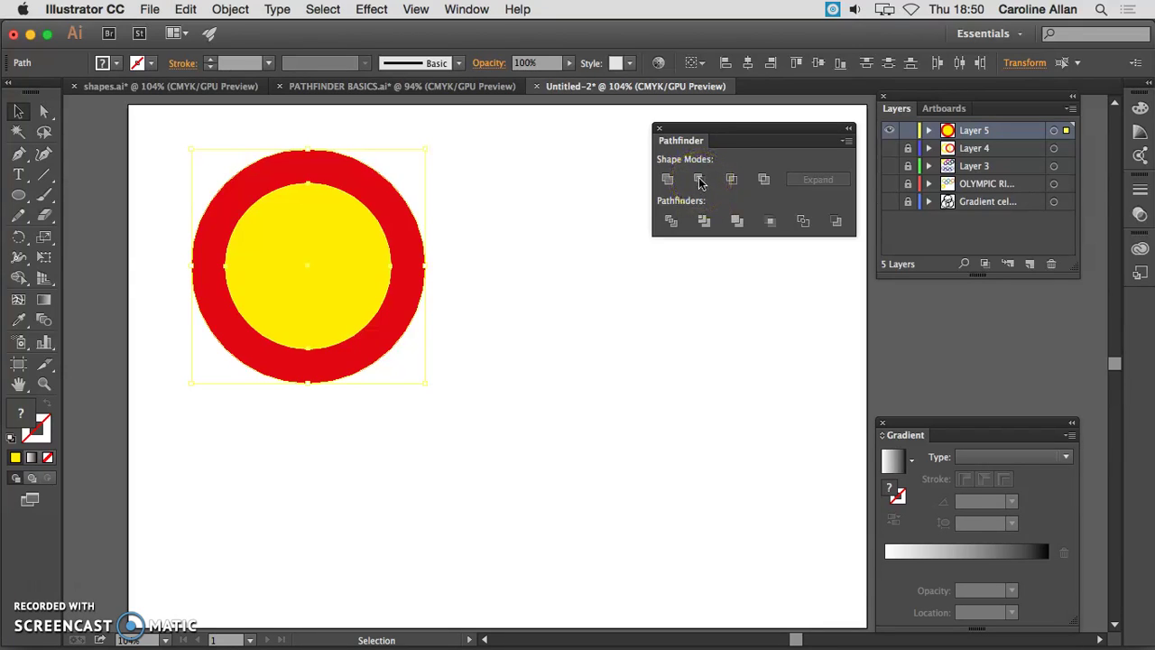
{"action": "left_click", "coordinate": [230, 9]}
{"action": "mouse_move", "coordinate": [310, 503]}
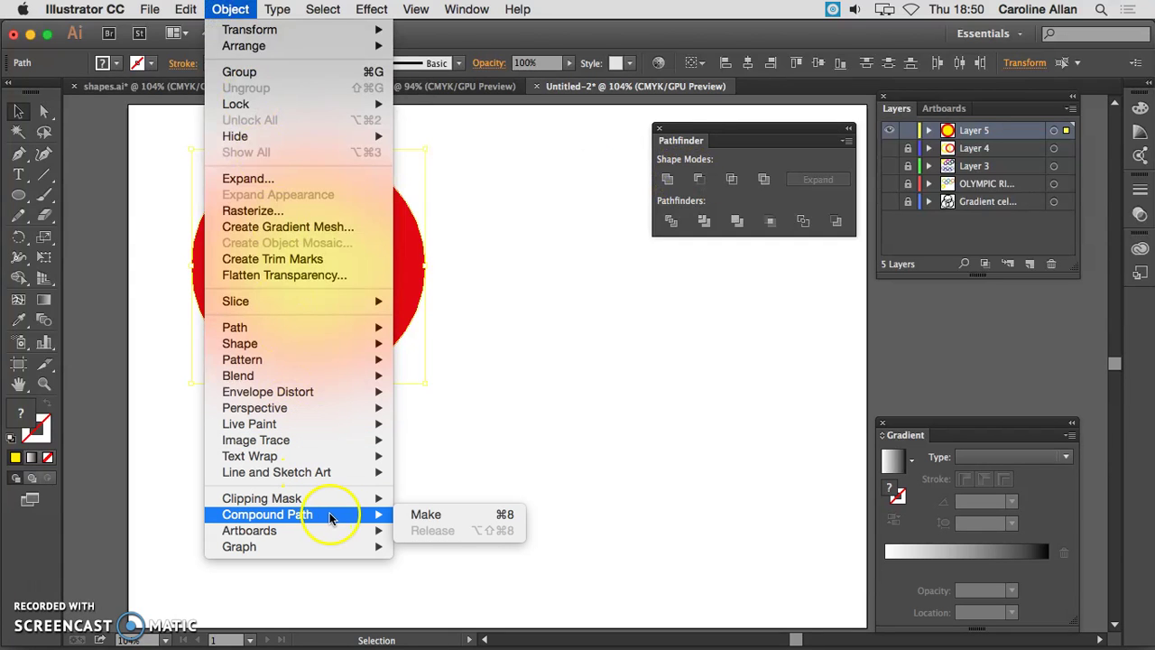
{"action": "left_click", "coordinate": [722, 176]}
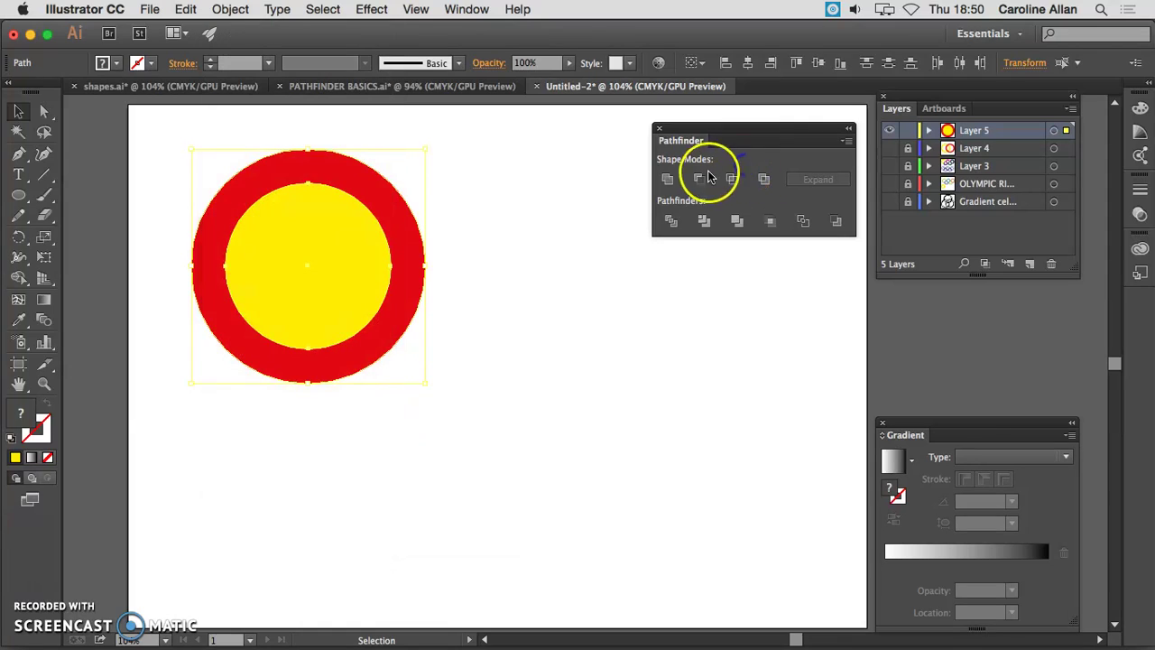
{"action": "left_click", "coordinate": [699, 178]}
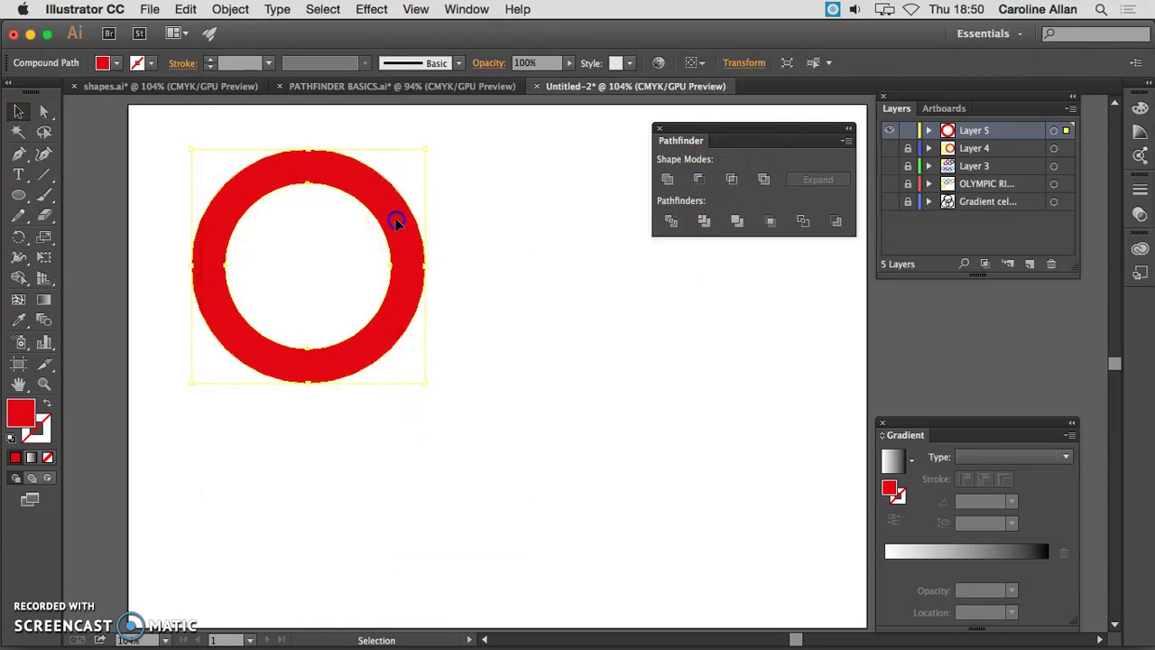
Fill the ring with the white-to-black gradient and set the gradient type to Radial.
{"action": "left_click_drag", "start_coordinate": [688, 131], "coordinate": [677, 106]}
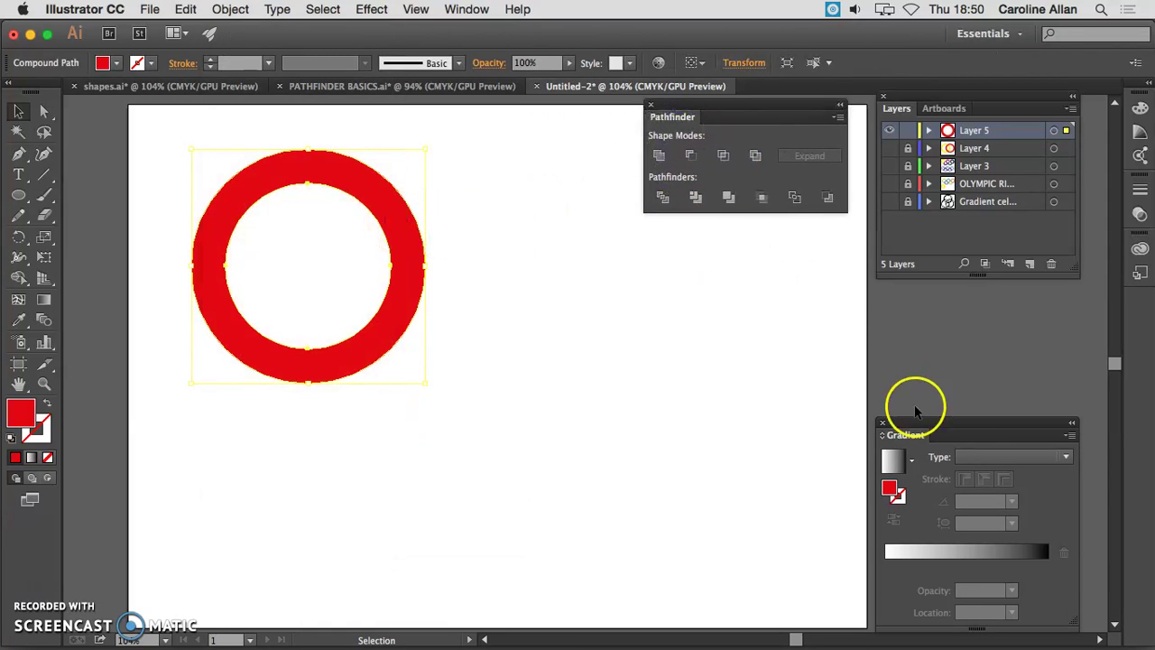
{"action": "left_click_drag", "start_coordinate": [905, 436], "coordinate": [569, 260]}
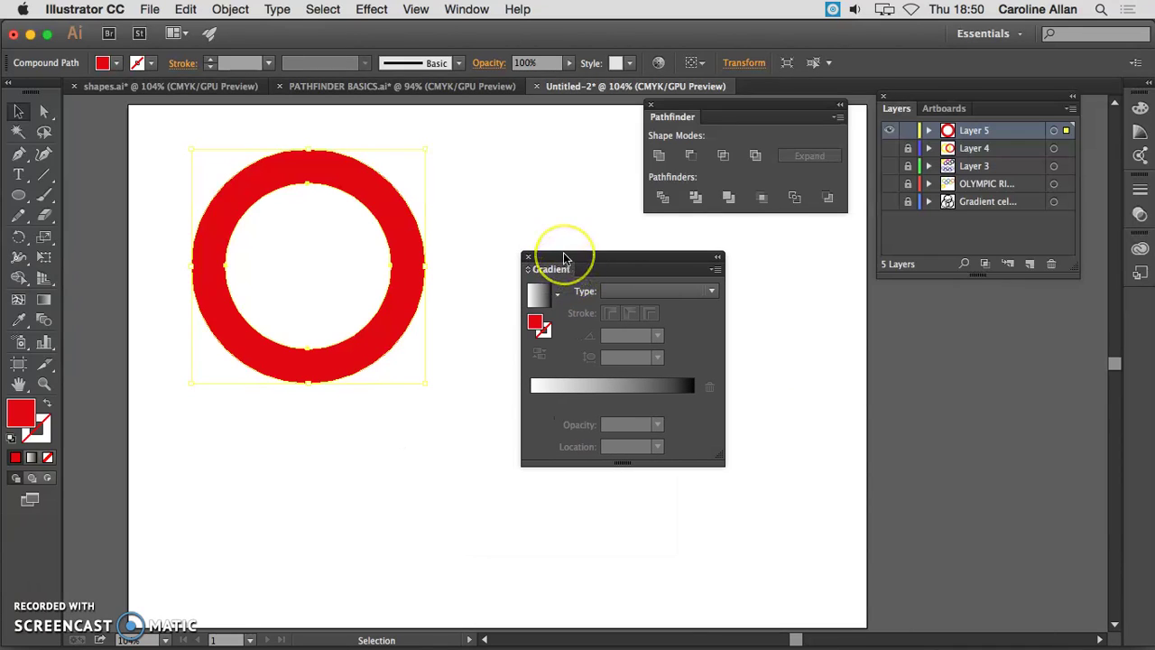
{"action": "left_click_drag", "start_coordinate": [565, 261], "coordinate": [522, 243]}
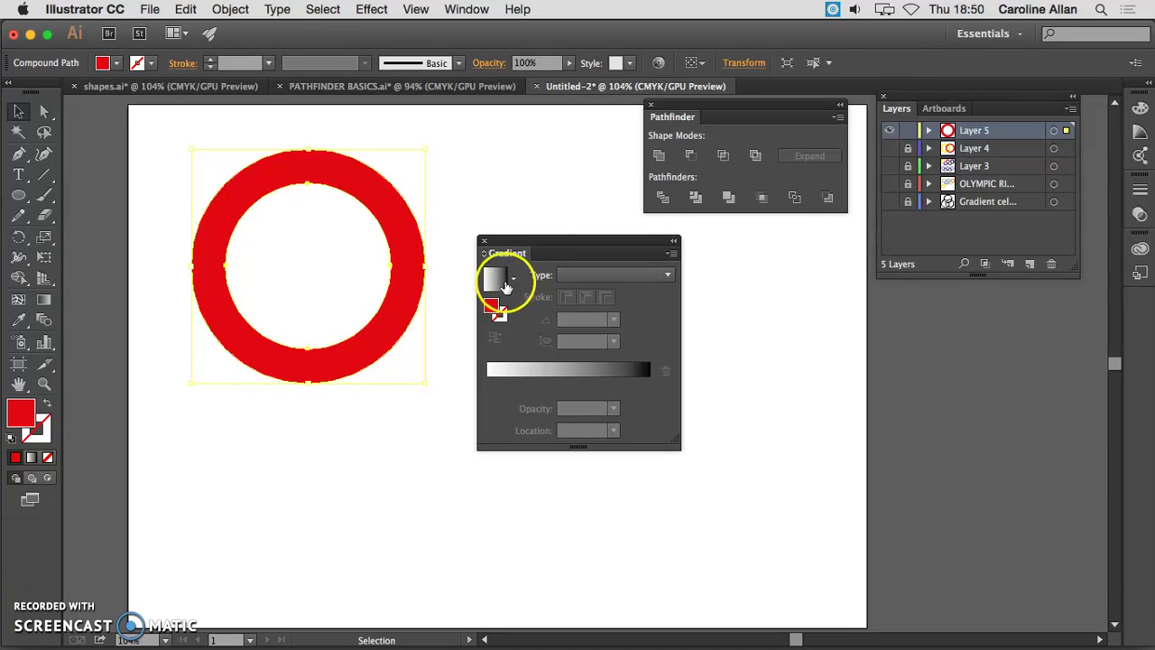
{"action": "left_click", "coordinate": [503, 283]}
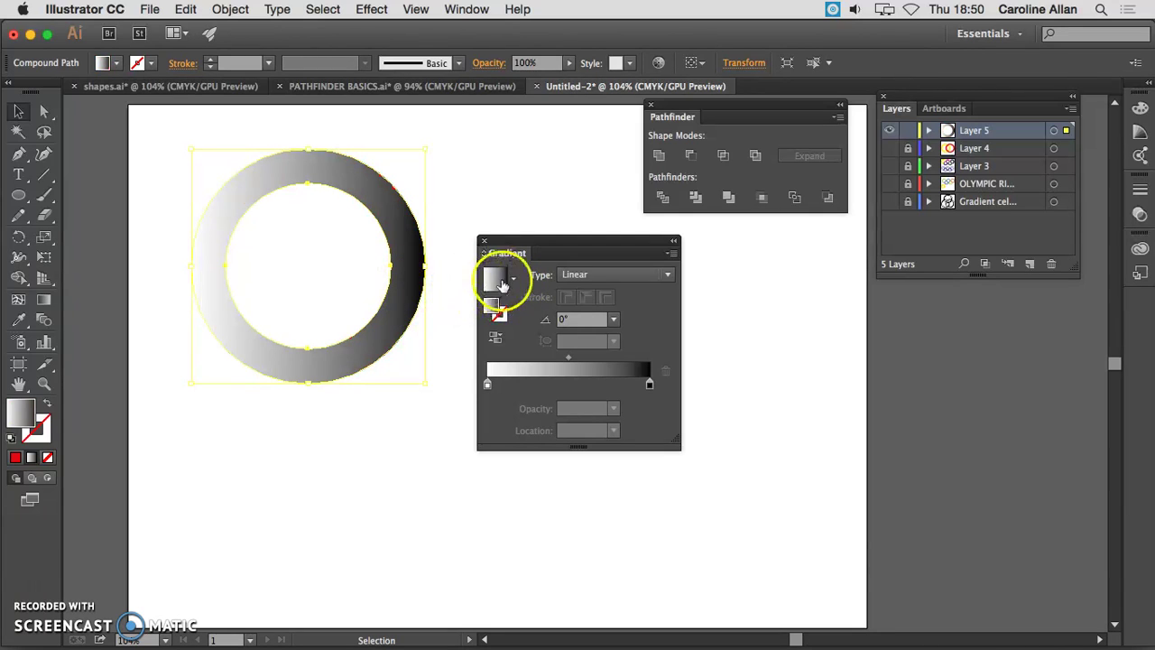
{"action": "left_click", "coordinate": [588, 275]}
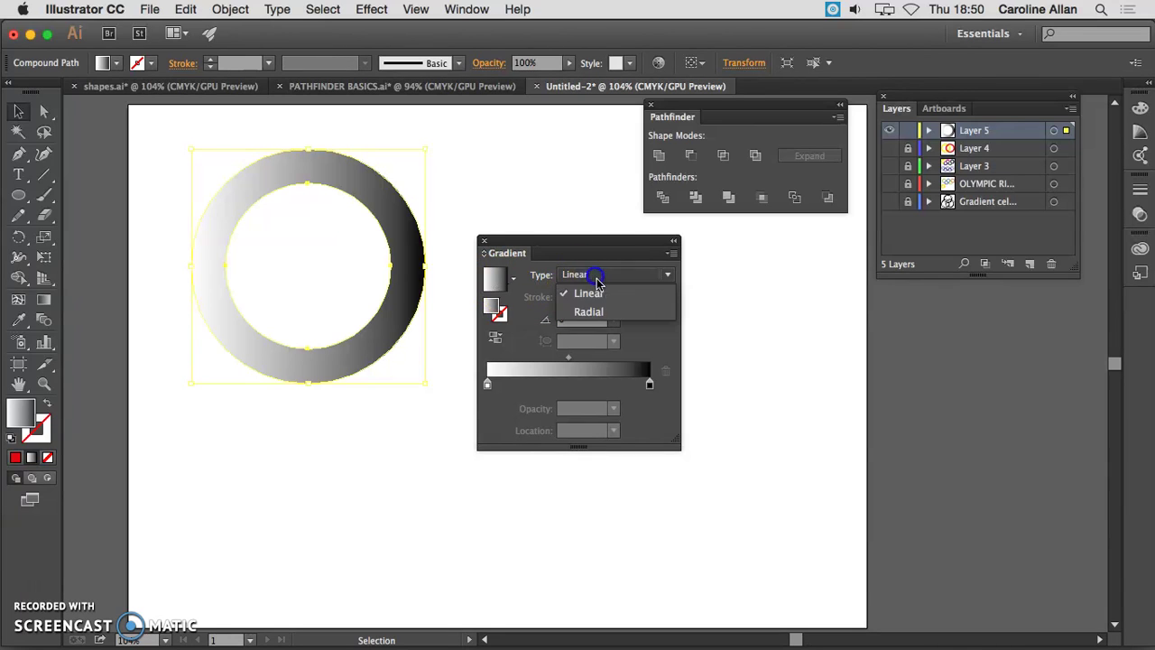
{"action": "left_click", "coordinate": [602, 311]}
Draw a test rectangle with the radial gradient fill below and beside the ring.
{"action": "left_click_drag", "start_coordinate": [570, 244], "coordinate": [521, 143]}
{"action": "left_click", "coordinate": [21, 198]}
{"action": "left_click_drag", "start_coordinate": [20, 198], "coordinate": [78, 202]}
{"action": "left_click_drag", "start_coordinate": [460, 388], "coordinate": [736, 607]}
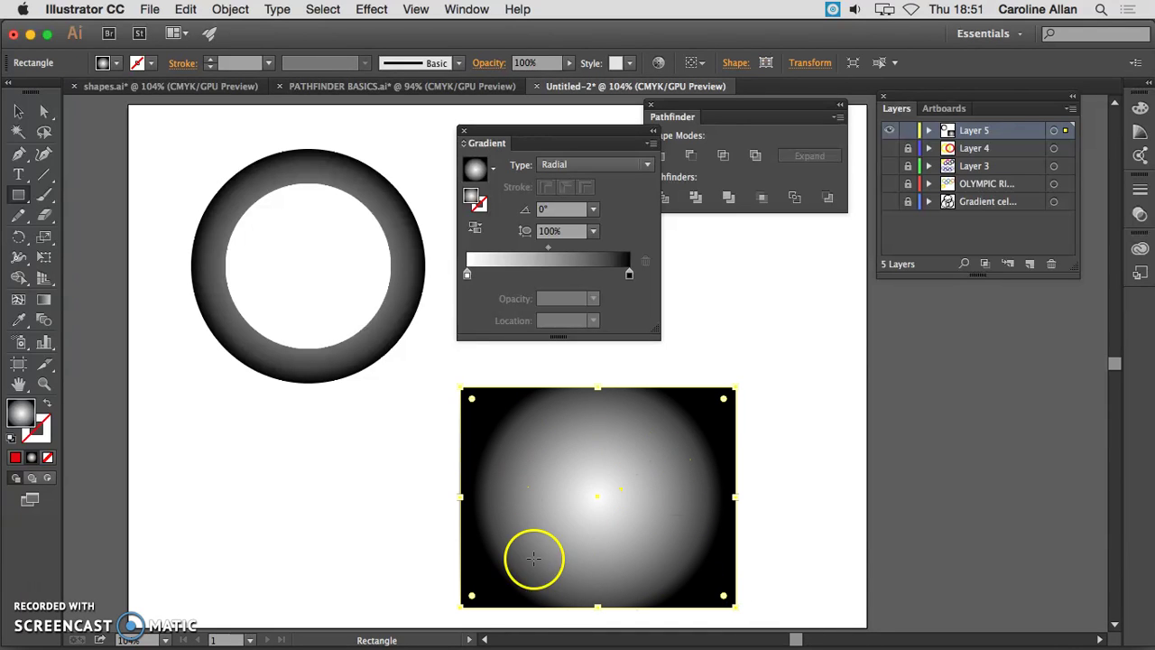
{"action": "mouse_move", "coordinate": [624, 499]}
{"action": "left_mouse_down"}
{"action": "mouse_move", "coordinate": [619, 400]}
{"action": "mouse_move", "coordinate": [580, 457]}
{"action": "mouse_move", "coordinate": [597, 359]}
{"action": "left_mouse_up"}
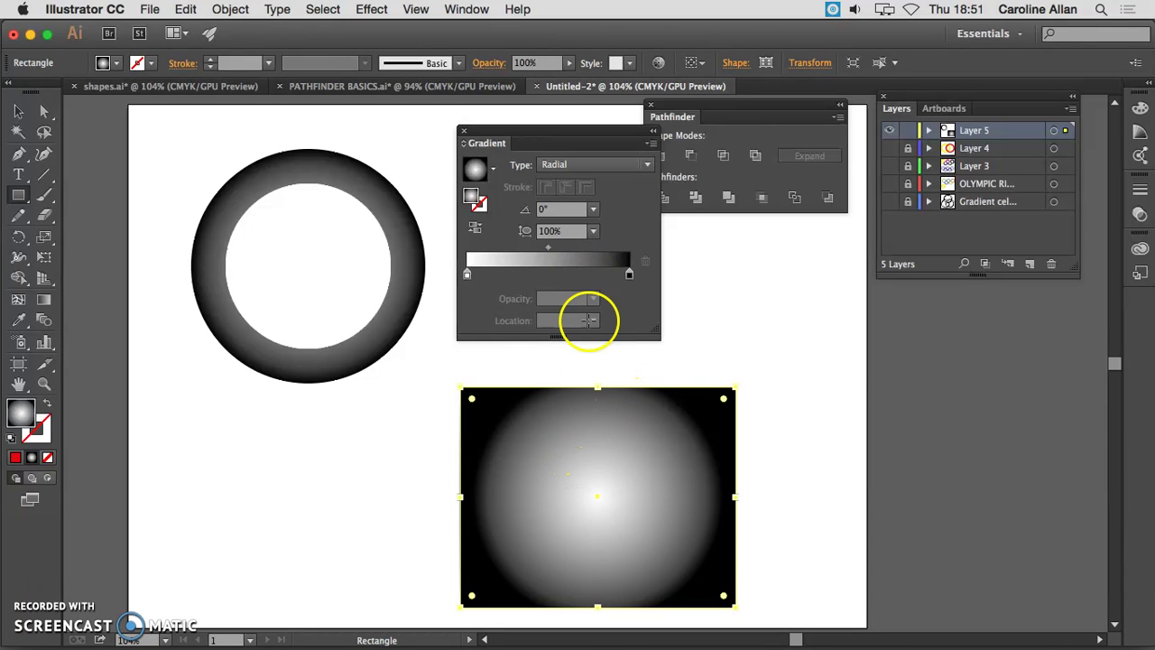
Move the rectangle gradient's white stop to about 86% and add a black stop at 70.98%.
{"action": "left_click_drag", "start_coordinate": [467, 276], "coordinate": [608, 278]}
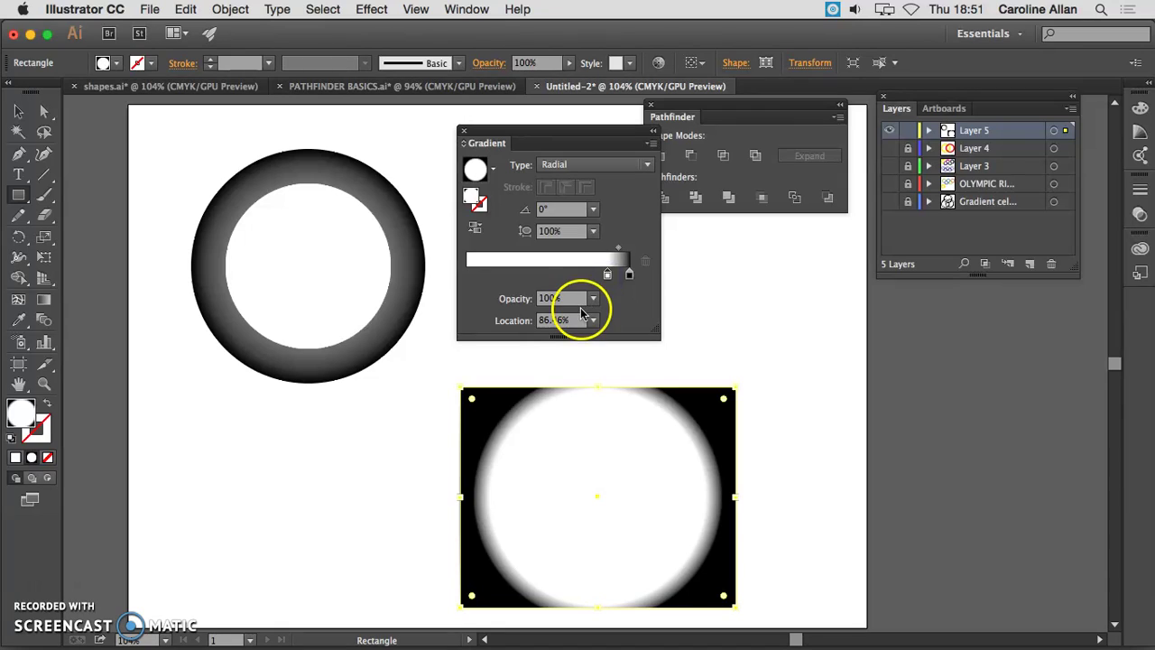
{"action": "left_click", "coordinate": [582, 275]}
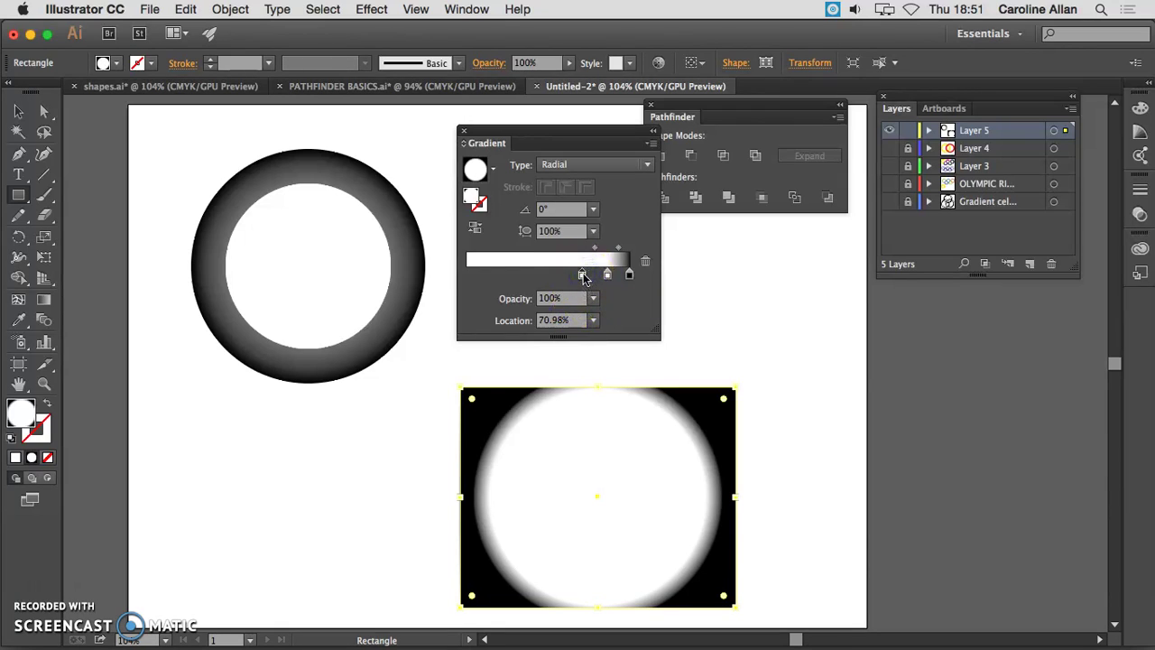
{"action": "double_click", "coordinate": [582, 275]}
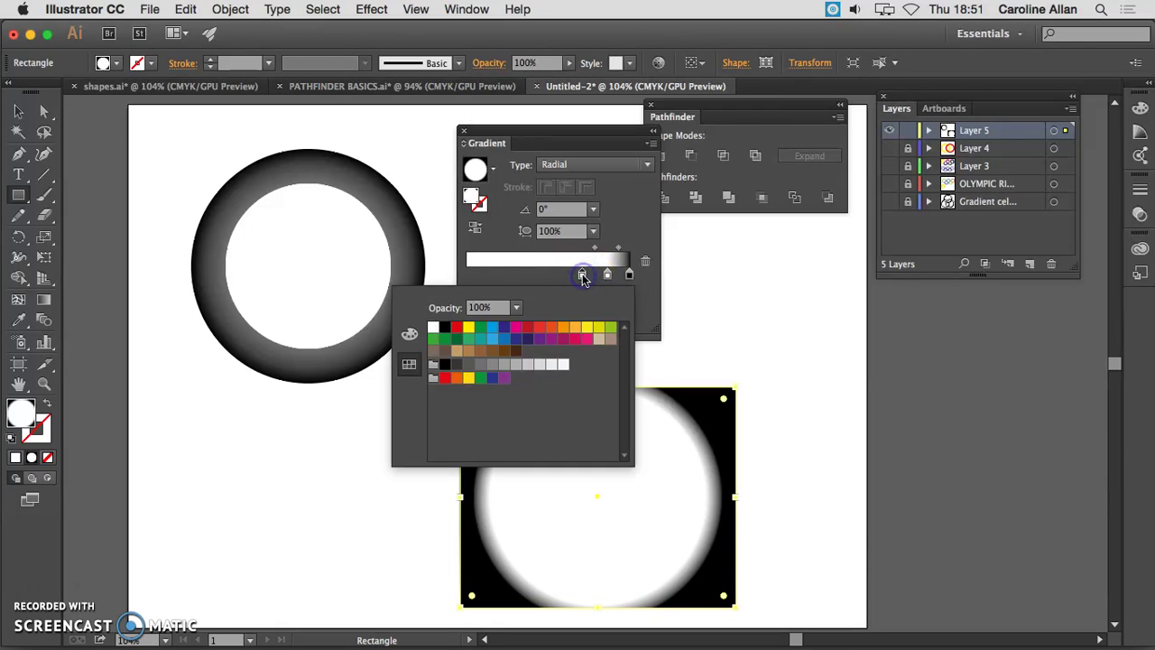
{"action": "left_click", "coordinate": [444, 327]}
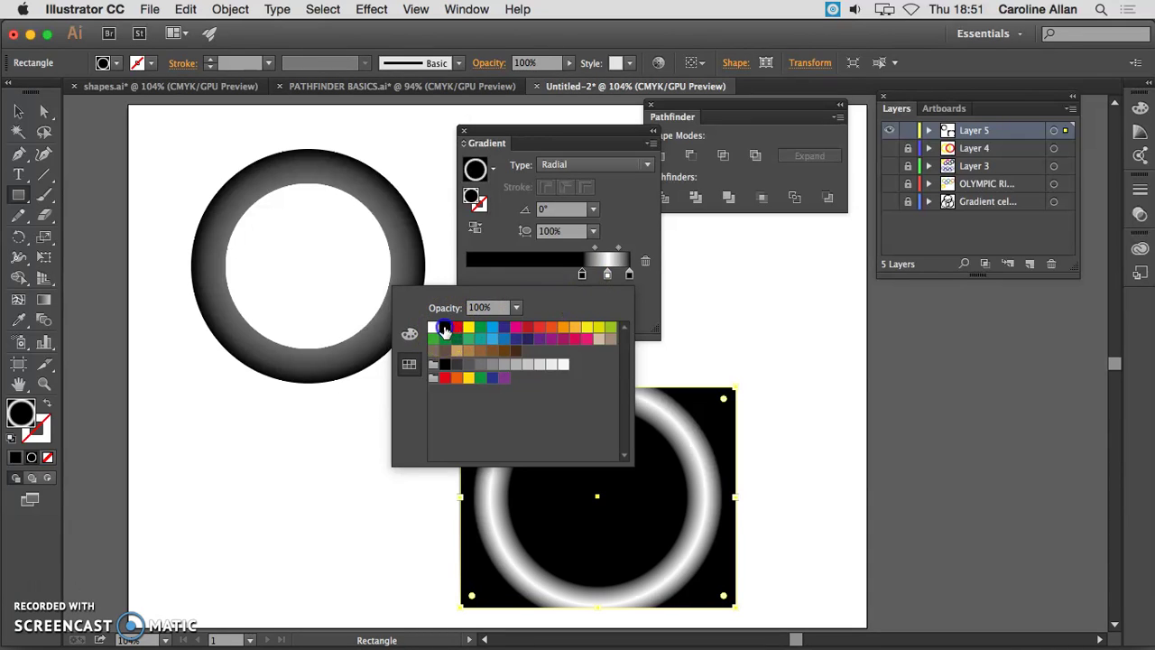
{"action": "left_click", "coordinate": [641, 307]}
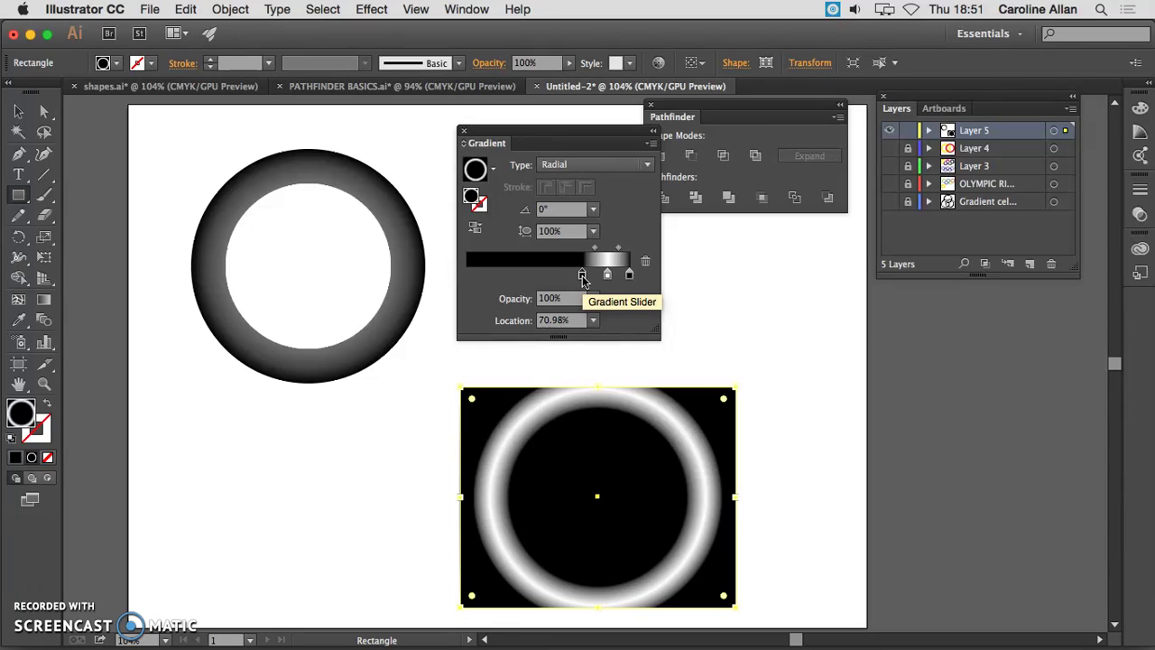
Try red on the rectangle gradient's 70.98% stop and set it back to black.
{"action": "double_click", "coordinate": [582, 275]}
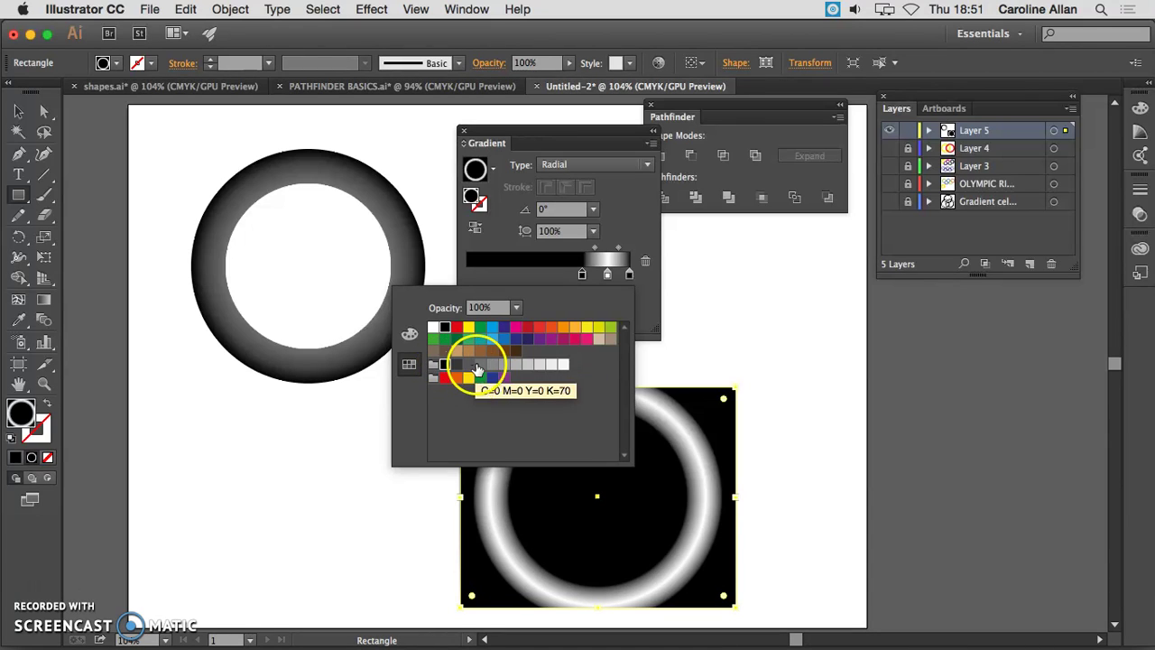
{"action": "left_click", "coordinate": [527, 329]}
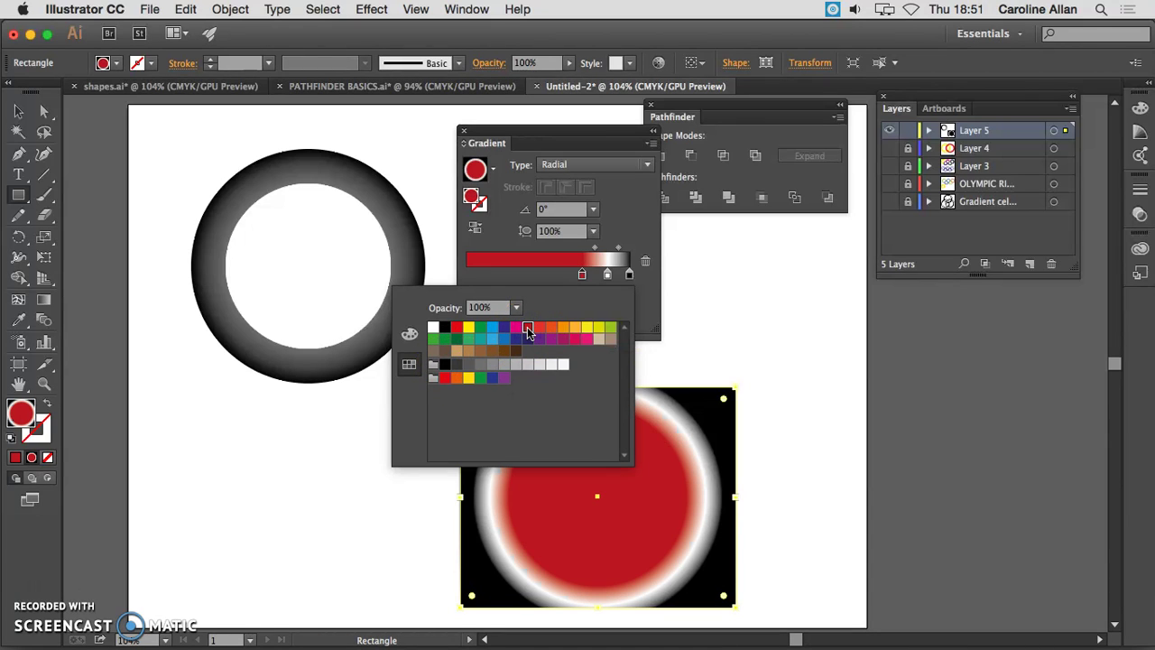
{"action": "left_click", "coordinate": [445, 363]}
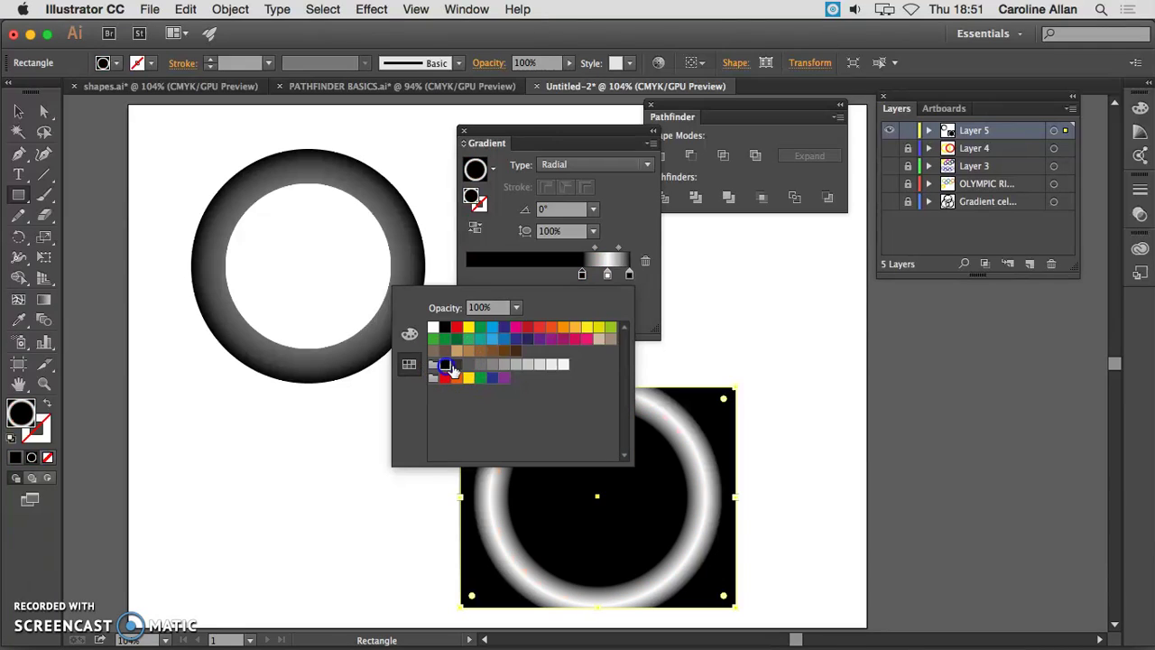
{"action": "left_click", "coordinate": [649, 307]}
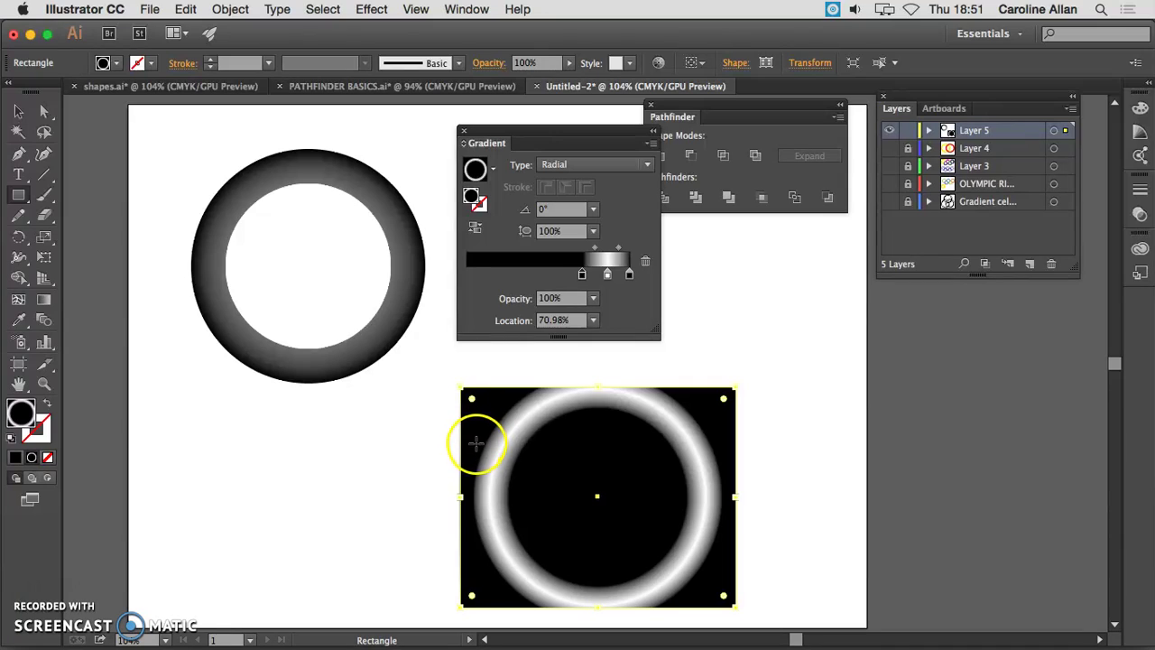
Undo the test gradient edits and the drawing of the rectangle.
{"action": "key", "text": "super+z"}
{"action": "key", "text": "super+z"}
{"action": "key", "text": "super+z"}
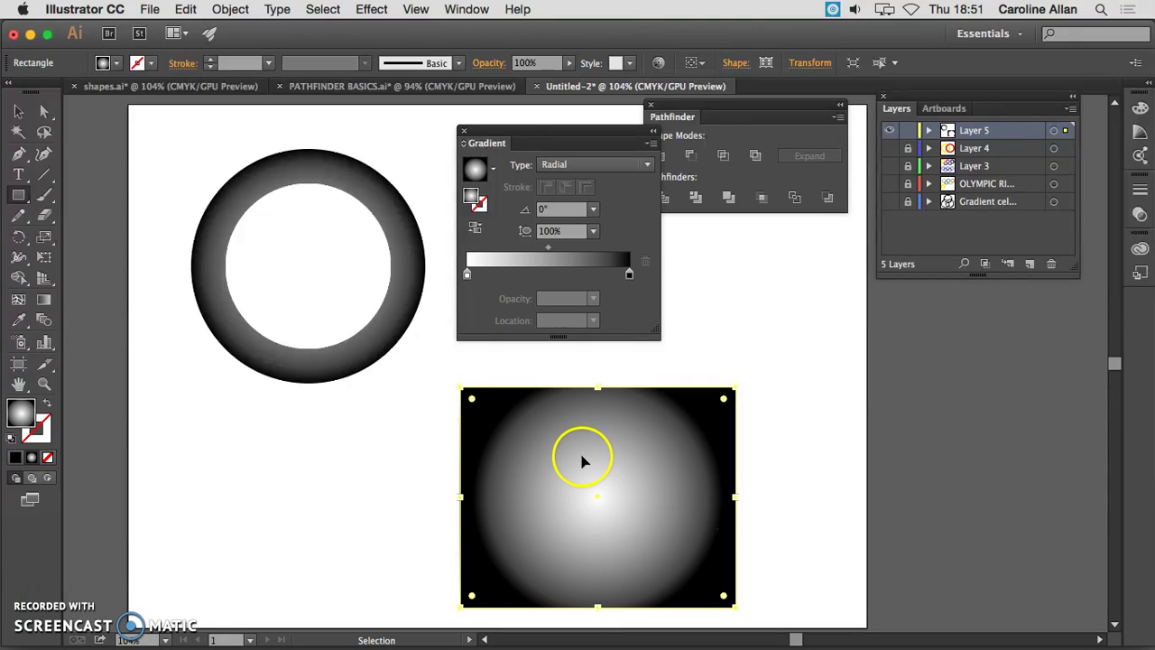
Move the white stop of the ring's gradient to 85.68% and add another stop at 74.01%.
{"action": "left_click", "coordinate": [19, 111]}
{"action": "left_click", "coordinate": [235, 215]}
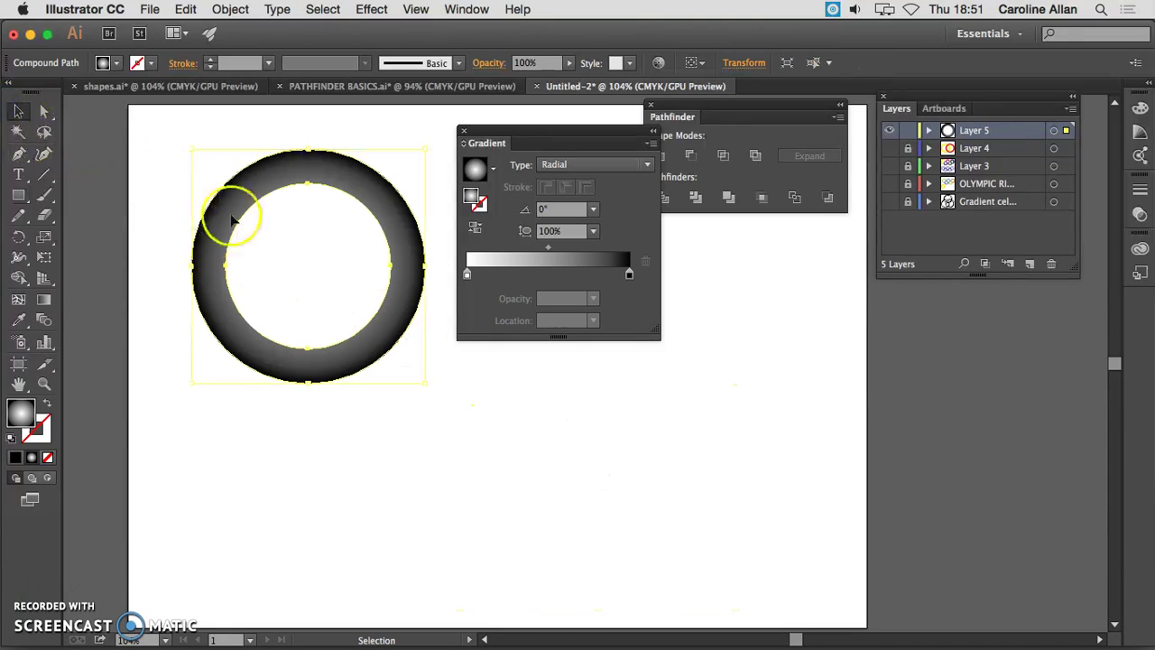
{"action": "left_click_drag", "start_coordinate": [468, 275], "coordinate": [607, 277]}
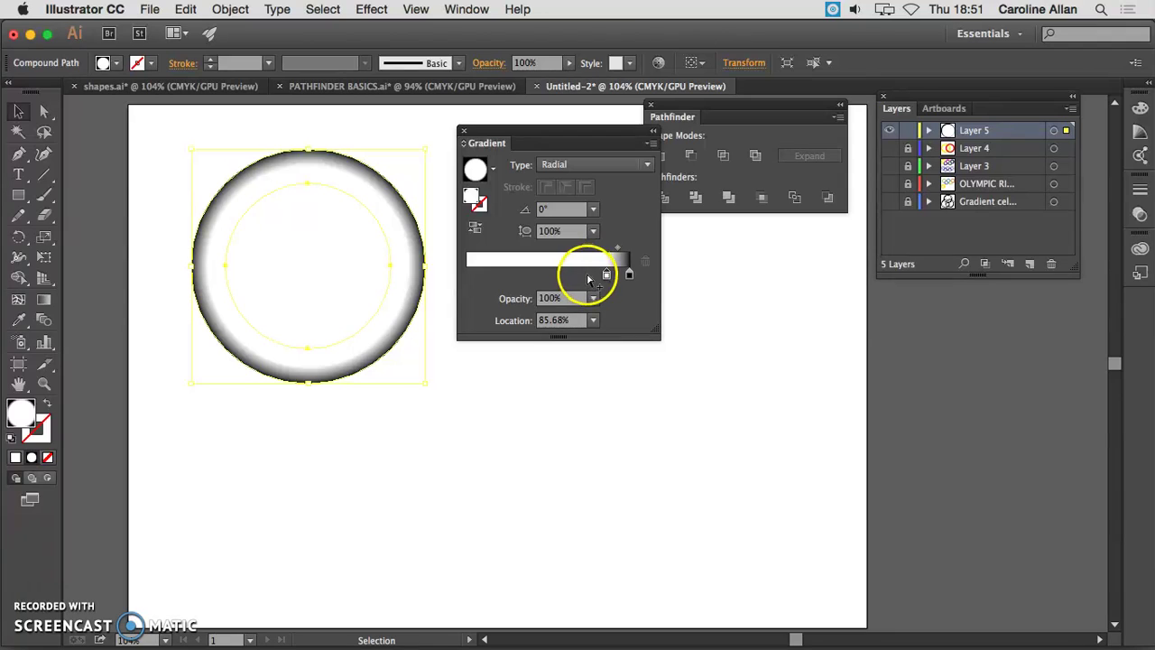
{"action": "left_click", "coordinate": [587, 275]}
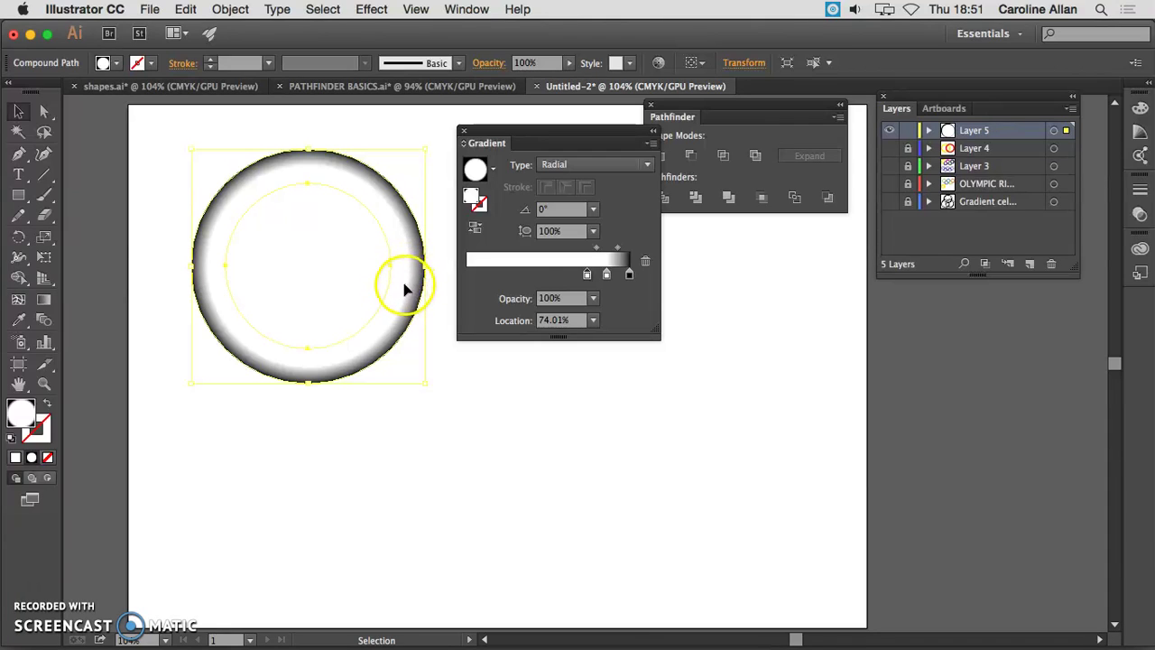
Set the color of the ring gradient's 74.01% stop to black.
{"action": "left_click", "coordinate": [587, 276]}
{"action": "double_click", "coordinate": [587, 276]}
{"action": "left_click", "coordinate": [445, 327]}
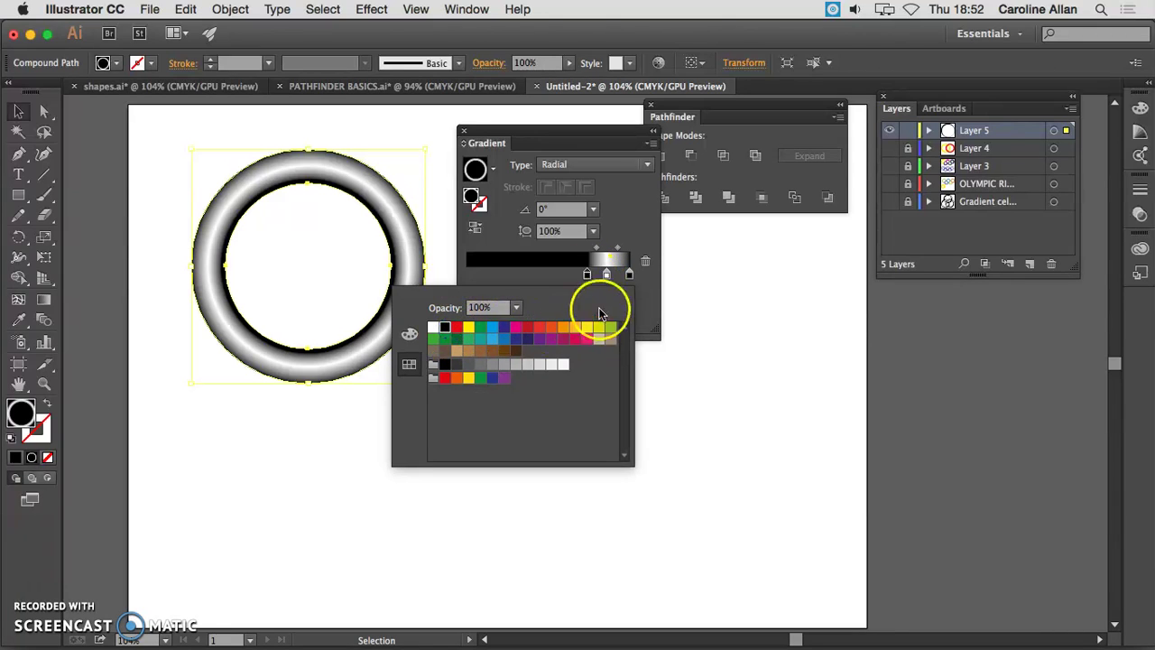
{"action": "left_click", "coordinate": [637, 304]}
Move the ring gradient's inner black stop to 71.11% and the midpoint between it and the white stop to 51.07%.
{"action": "mouse_move", "coordinate": [589, 275]}
{"action": "left_mouse_down"}
{"action": "mouse_move", "coordinate": [578, 276]}
{"action": "mouse_move", "coordinate": [600, 272]}
{"action": "mouse_move", "coordinate": [586, 277]}
{"action": "left_mouse_up"}
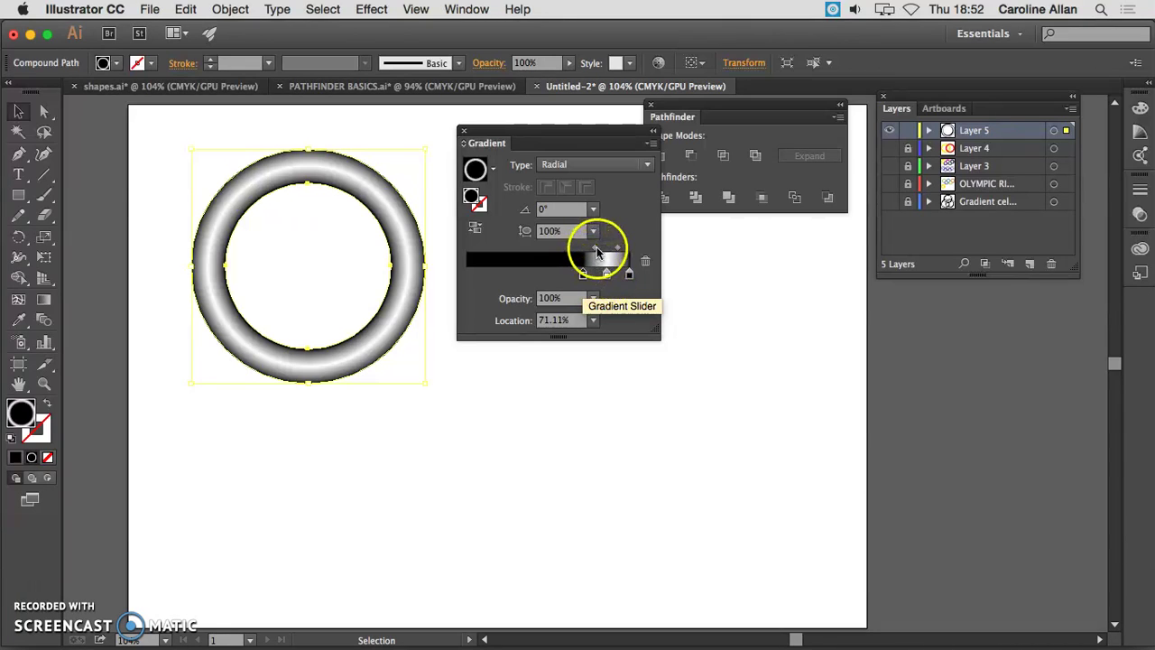
{"action": "left_click", "coordinate": [596, 250]}
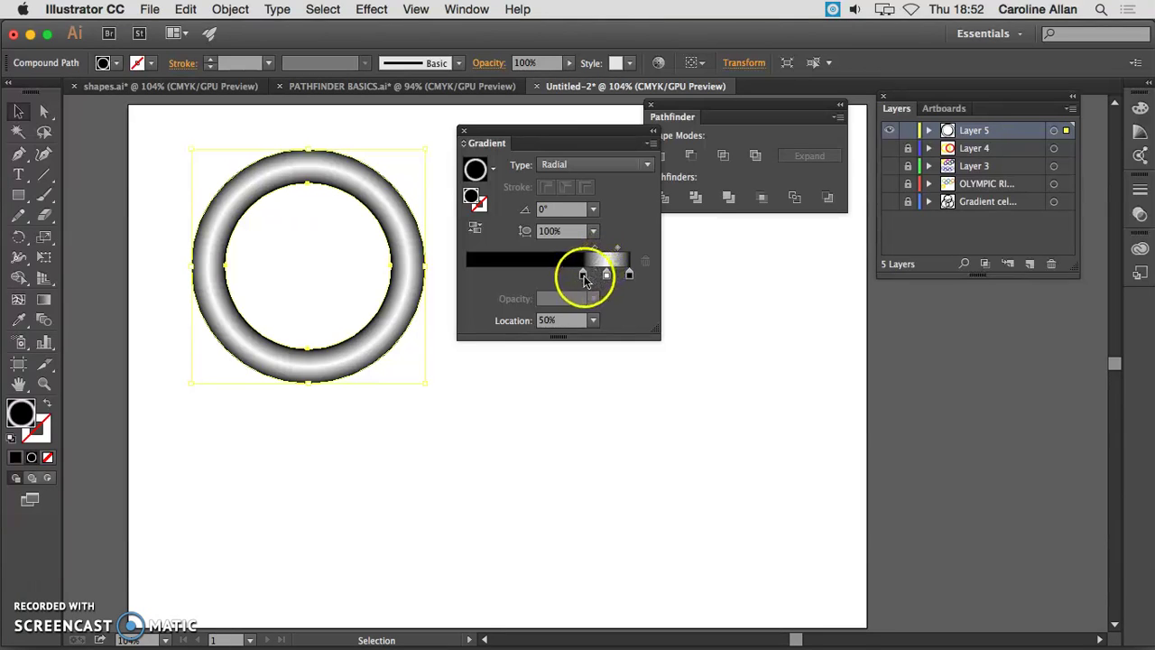
{"action": "left_click_drag", "start_coordinate": [597, 250], "coordinate": [598, 250]}
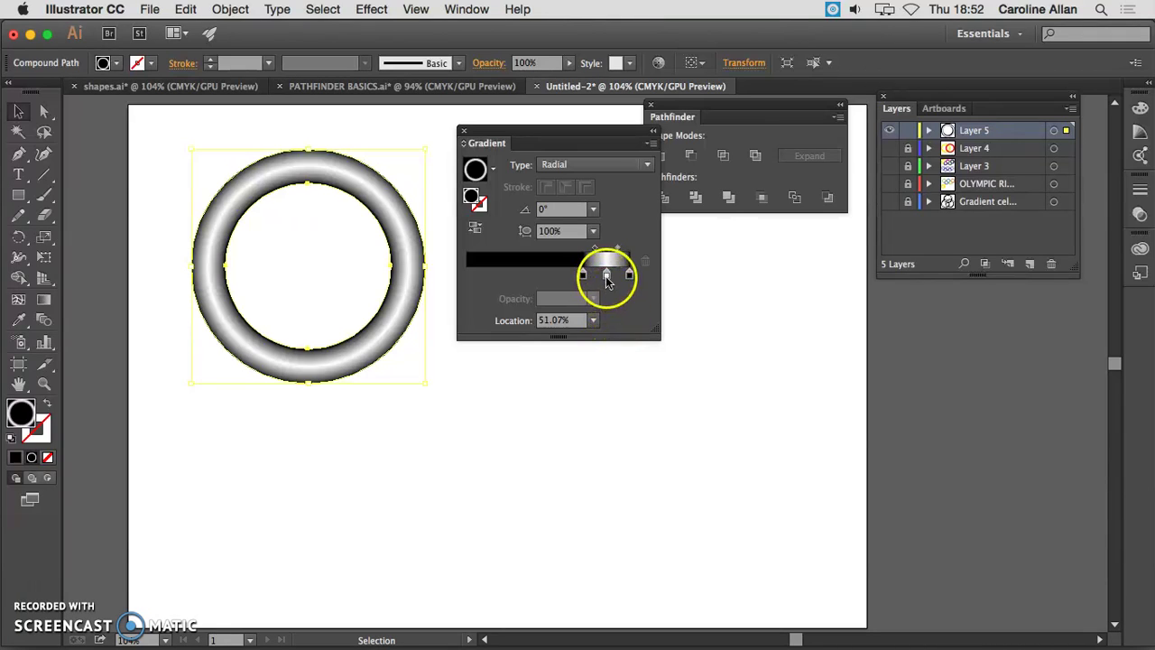
Try the inner black stop of the ring's gradient at a location of 50%.
{"action": "left_click", "coordinate": [606, 275]}
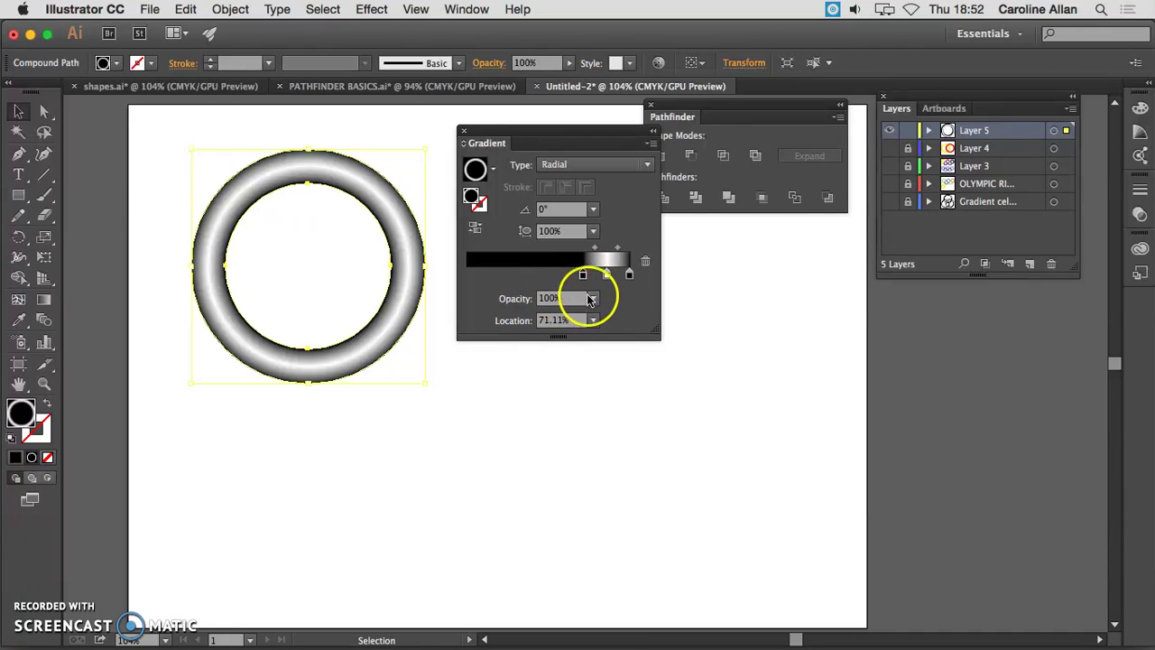
{"action": "left_click", "coordinate": [560, 322]}
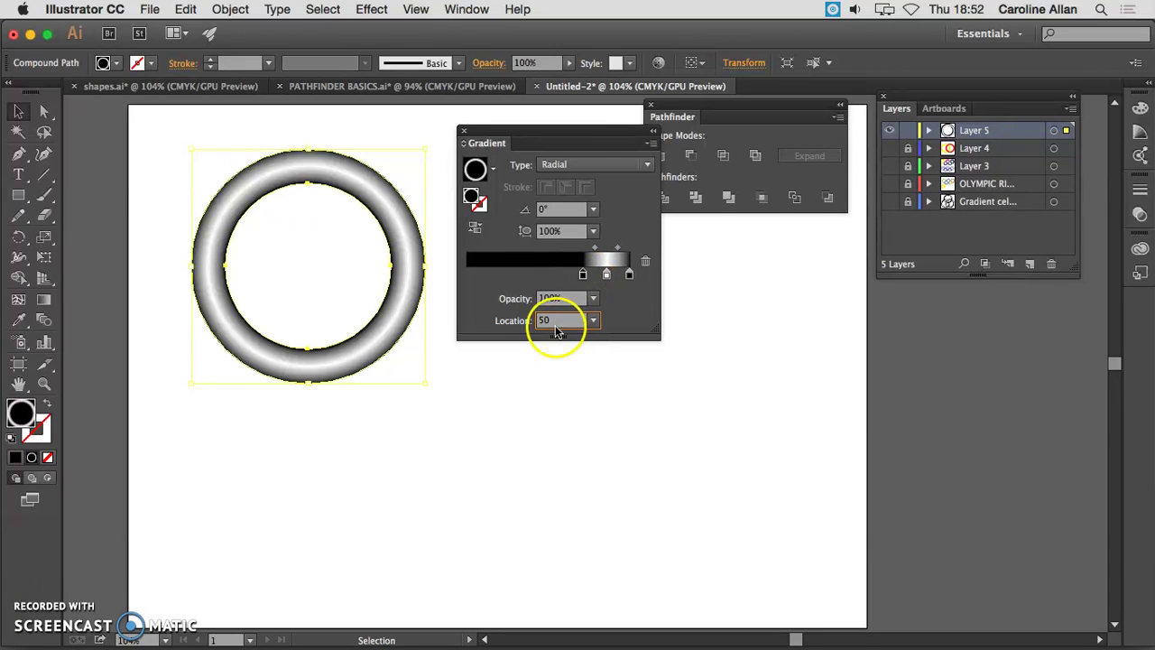
{"action": "left_click", "coordinate": [557, 307]}
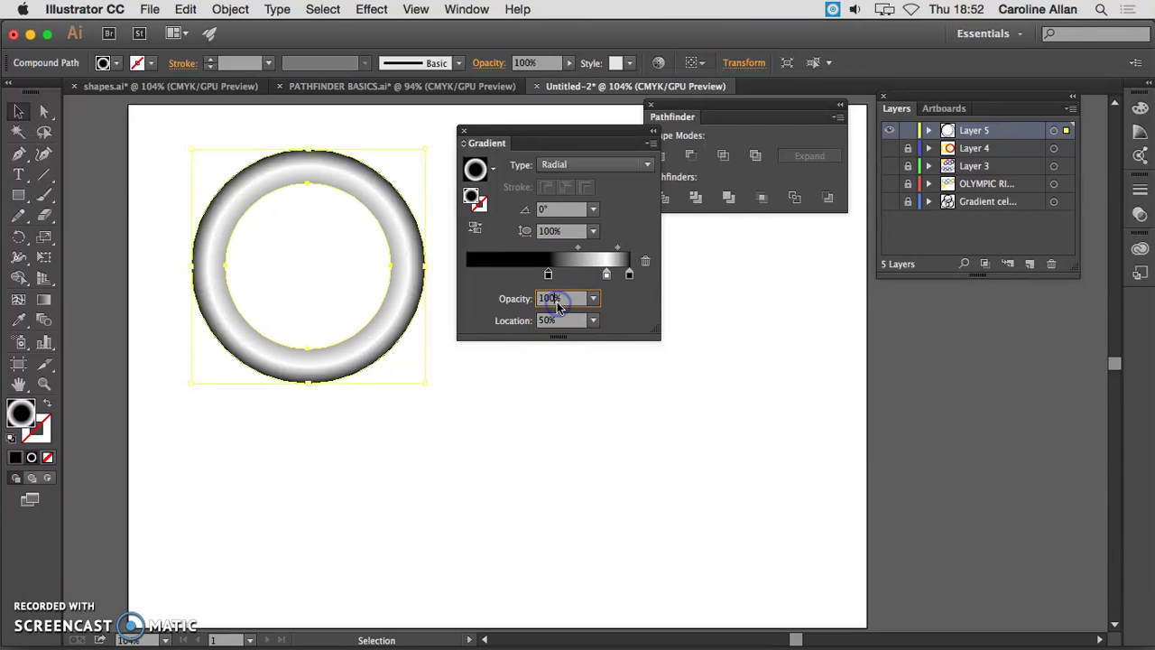
Move the inner black stop of the ring's gradient to 70.75% and clear the gradient settings away from the artwork.
{"action": "left_click_drag", "start_coordinate": [548, 275], "coordinate": [585, 276]}
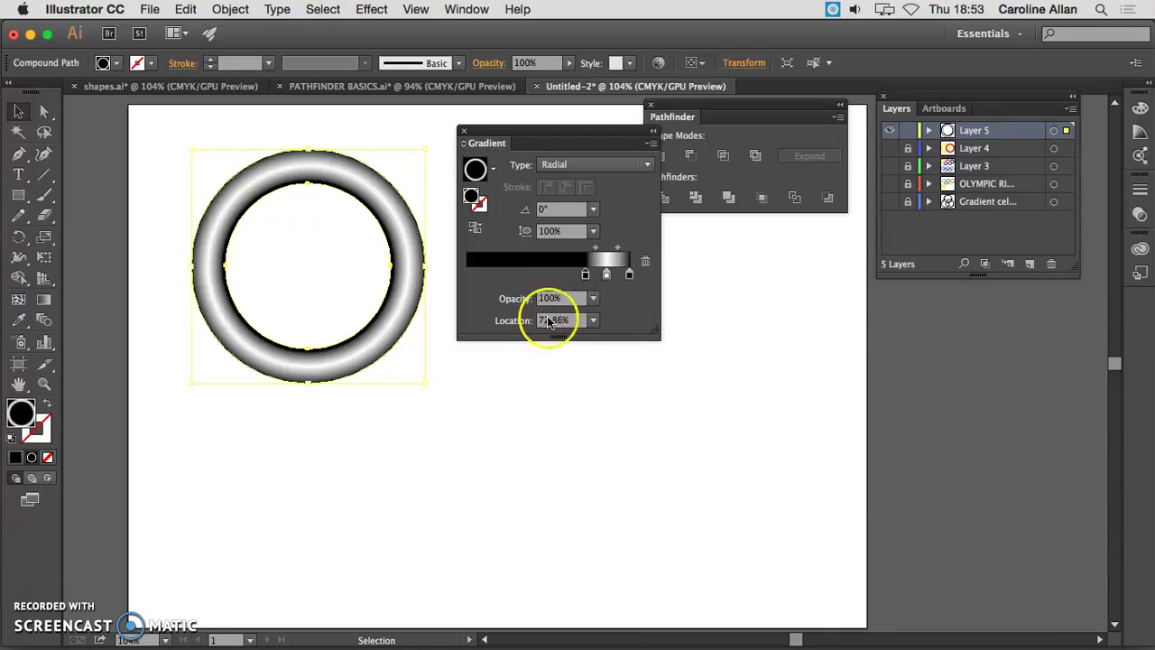
{"action": "left_click_drag", "start_coordinate": [583, 275], "coordinate": [584, 275]}
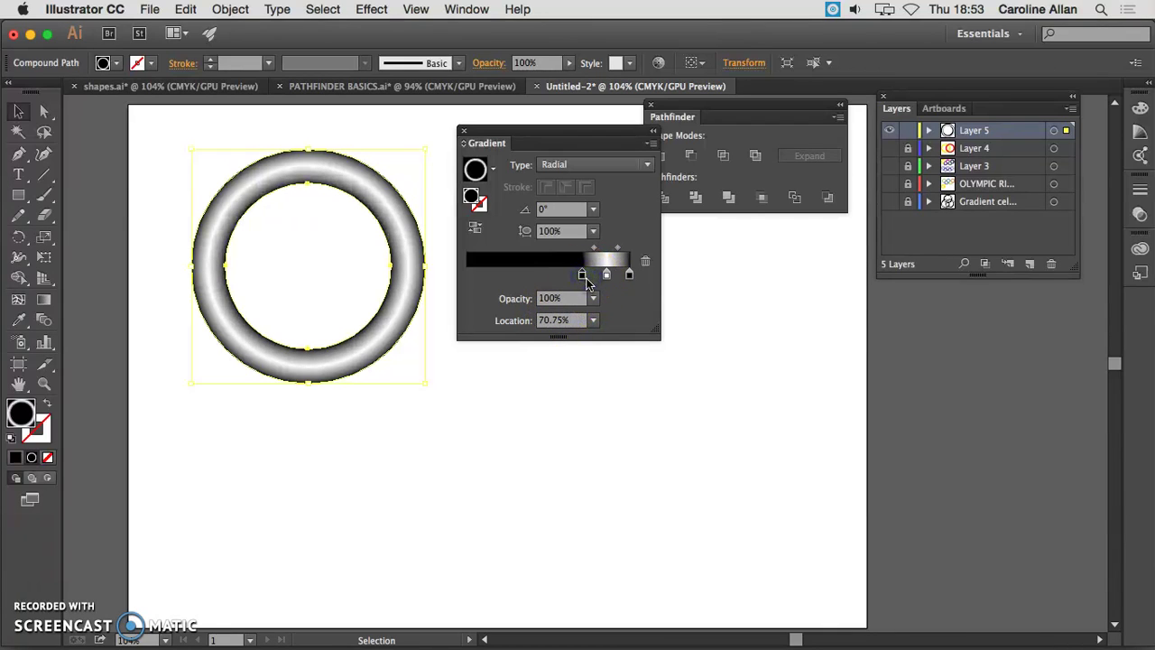
{"action": "left_click_drag", "start_coordinate": [607, 144], "coordinate": [1054, 343]}
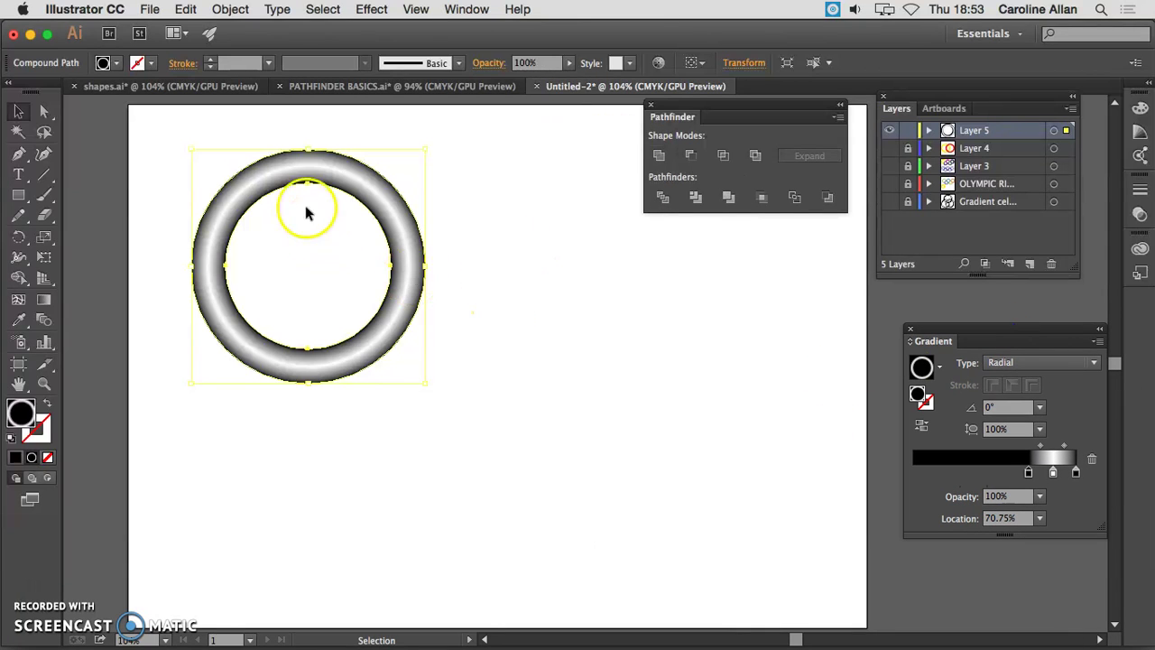
Copy the ring twice and arrange the three overlapping rings in a triangle, with one centred above the other two.
{"action": "left_click", "coordinate": [420, 237]}
{"action": "left_click", "coordinate": [402, 244]}
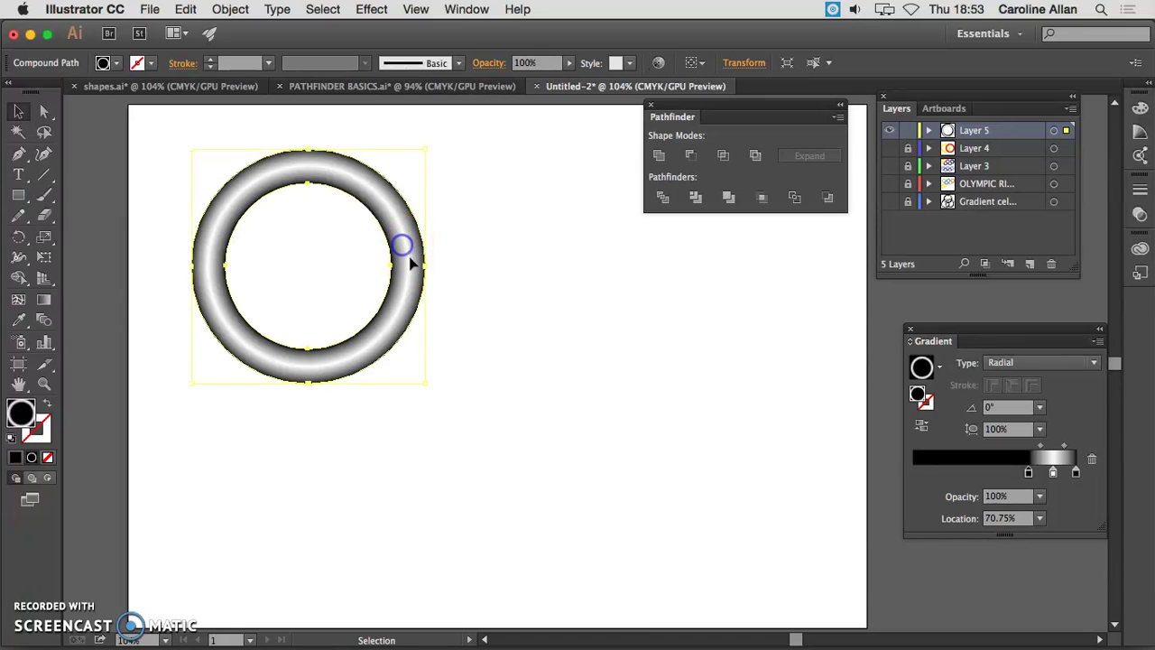
{"action": "left_click_drag", "start_coordinate": [411, 260], "coordinate": [541, 245]}
{"action": "left_click", "coordinate": [408, 426]}
{"action": "left_click_drag", "start_coordinate": [408, 432], "coordinate": [562, 430]}
{"action": "mouse_move", "coordinate": [484, 181]}
{"action": "left_mouse_down"}
{"action": "mouse_move", "coordinate": [459, 162]}
{"action": "mouse_move", "coordinate": [465, 173]}
{"action": "left_mouse_up"}
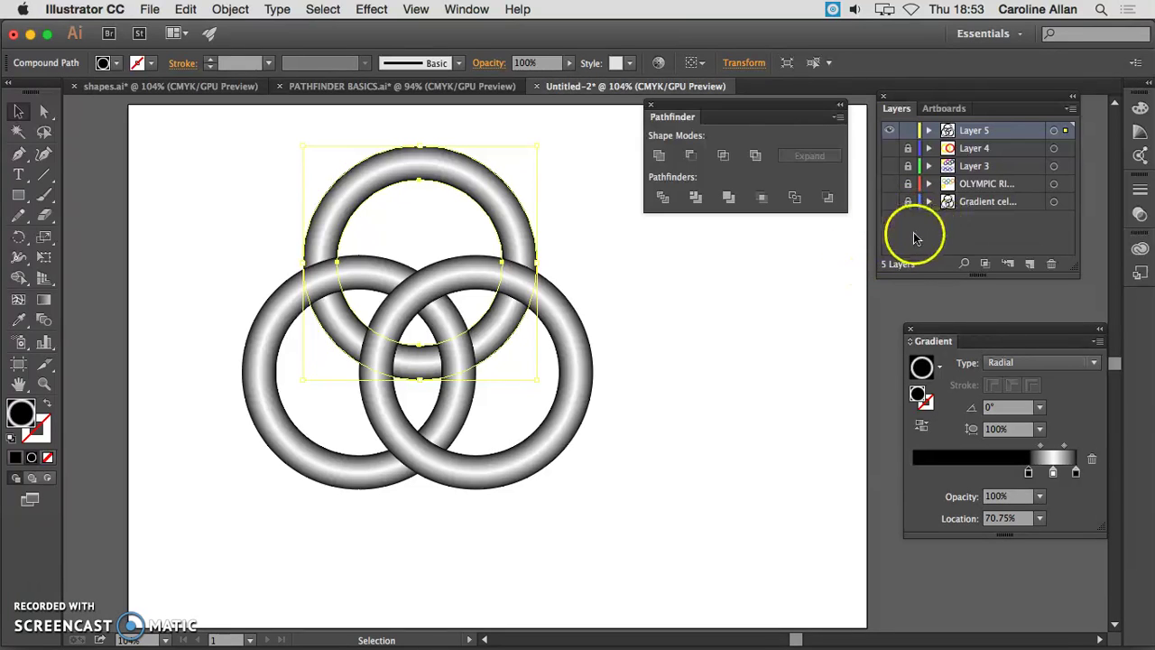
Show the "Gradient cel..." layer with Layer 5 hidden, and shrink its finished interlocking rings at the right side of the artboard.
{"action": "left_click", "coordinate": [890, 201]}
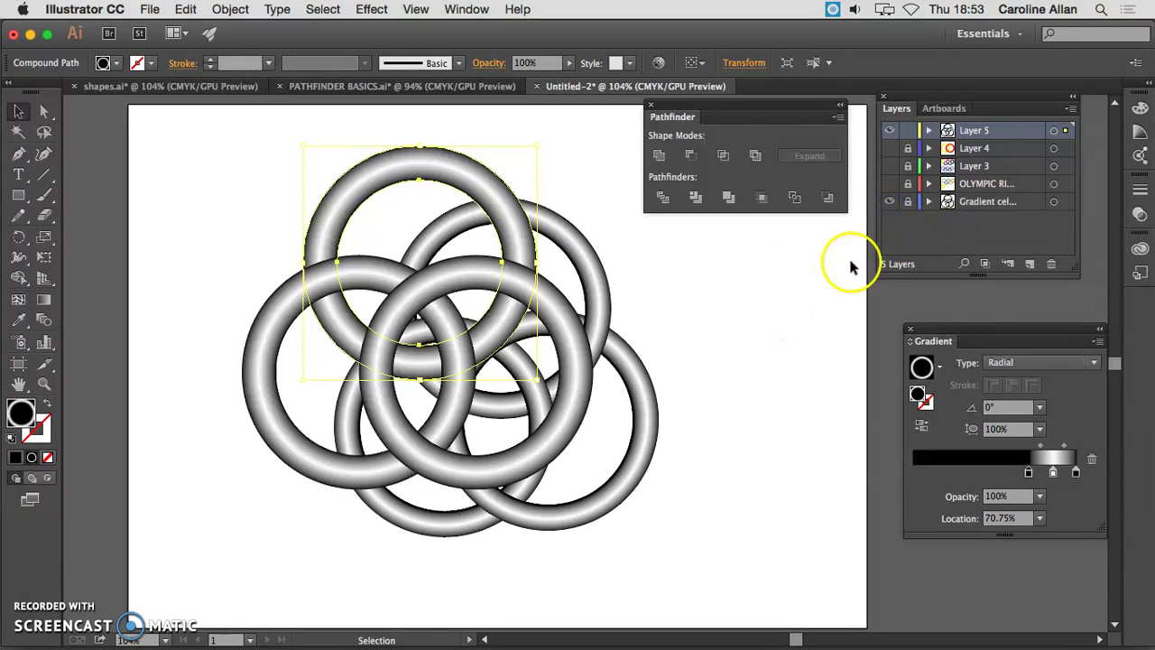
{"action": "left_click", "coordinate": [890, 130]}
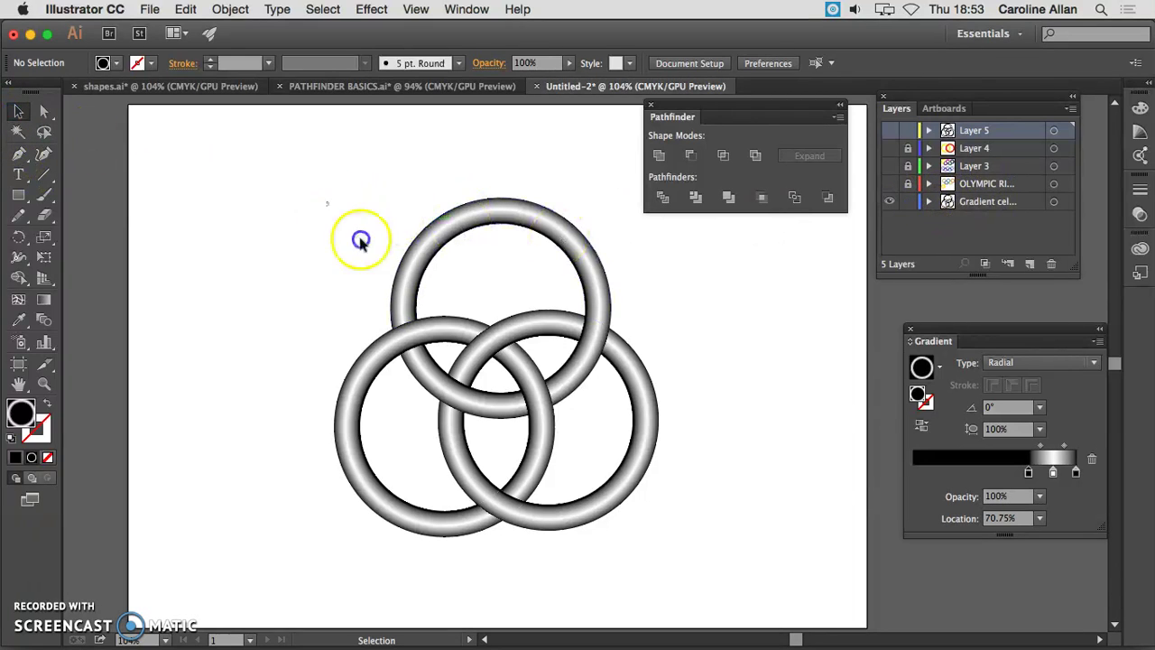
{"action": "left_click_drag", "start_coordinate": [360, 239], "coordinate": [560, 488]}
{"action": "left_click_drag", "start_coordinate": [599, 521], "coordinate": [734, 557]}
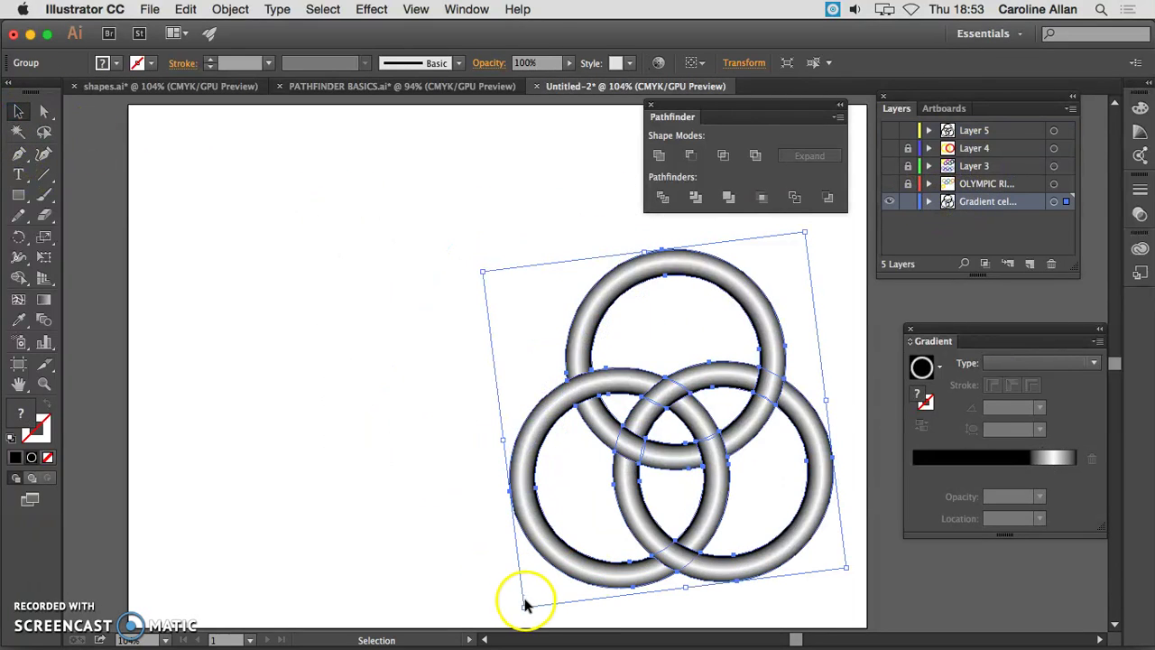
{"action": "left_click_drag", "start_coordinate": [525, 607], "coordinate": [635, 453]}
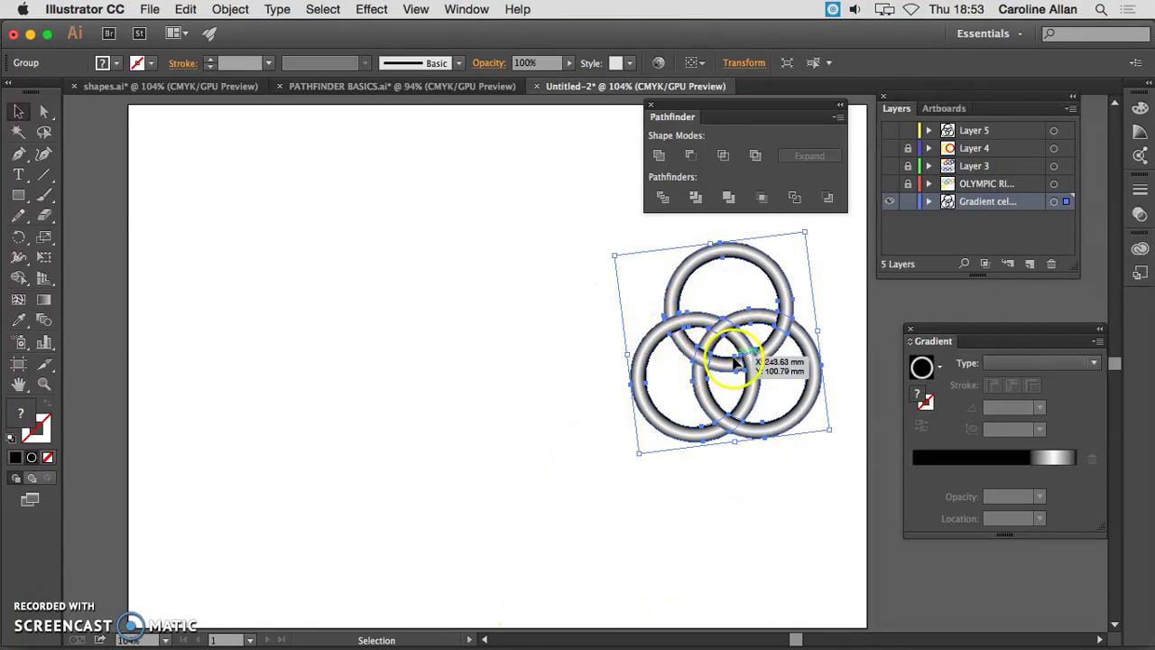
{"action": "left_click", "coordinate": [740, 490]}
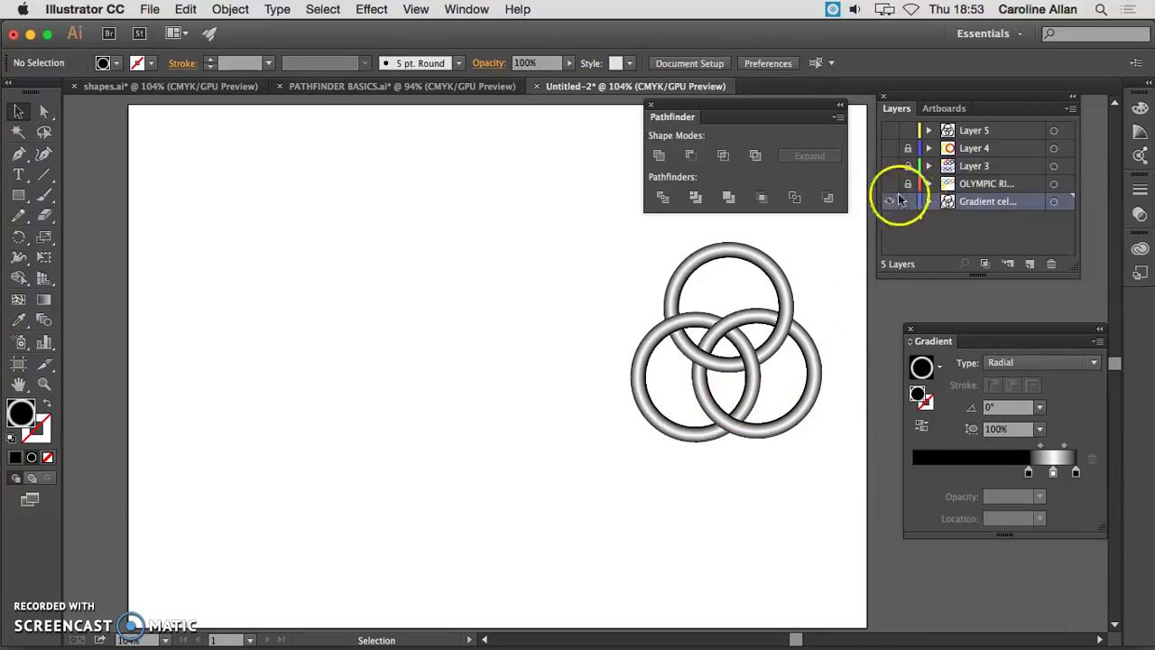
Show Layer 5 again and select all three of its large rings.
{"action": "left_click", "coordinate": [890, 130]}
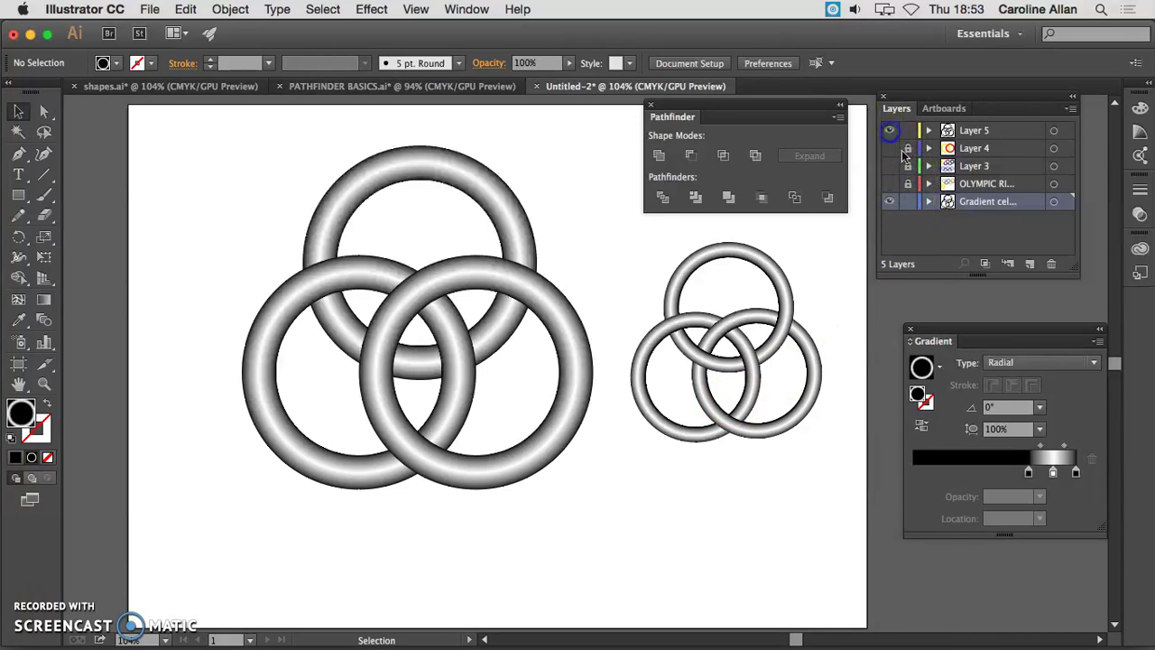
{"action": "left_click", "coordinate": [1015, 130]}
{"action": "left_click", "coordinate": [1053, 130]}
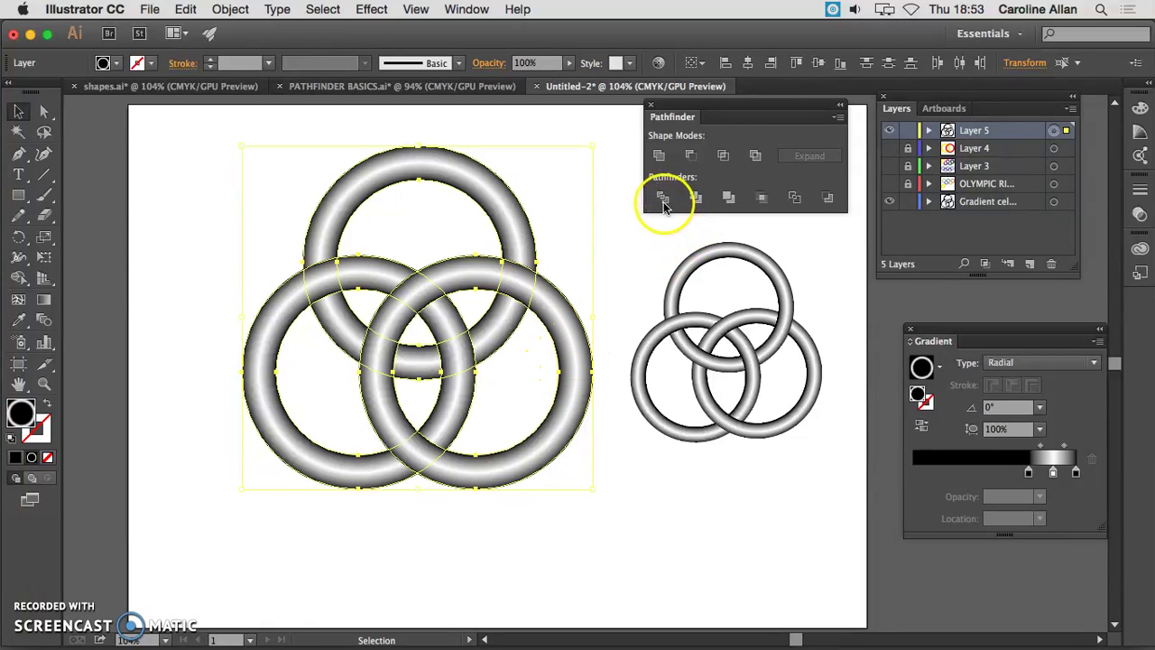
{"action": "left_click_drag", "start_coordinate": [704, 116], "coordinate": [666, 112]}
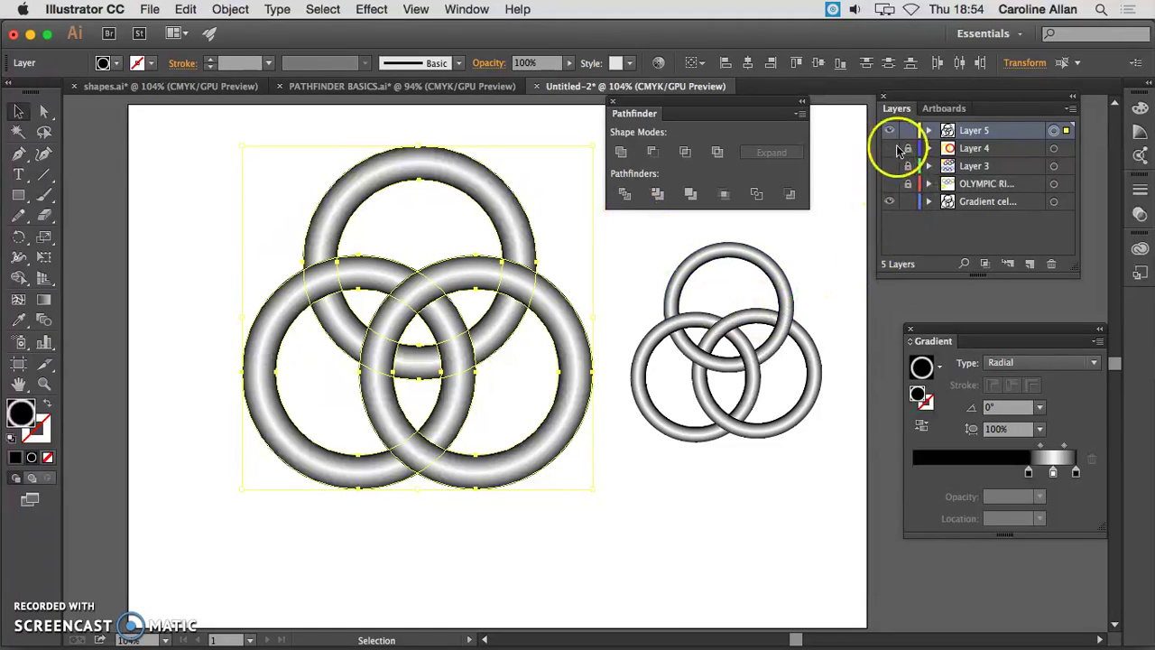
{"action": "left_click_drag", "start_coordinate": [764, 99], "coordinate": [759, 86]}
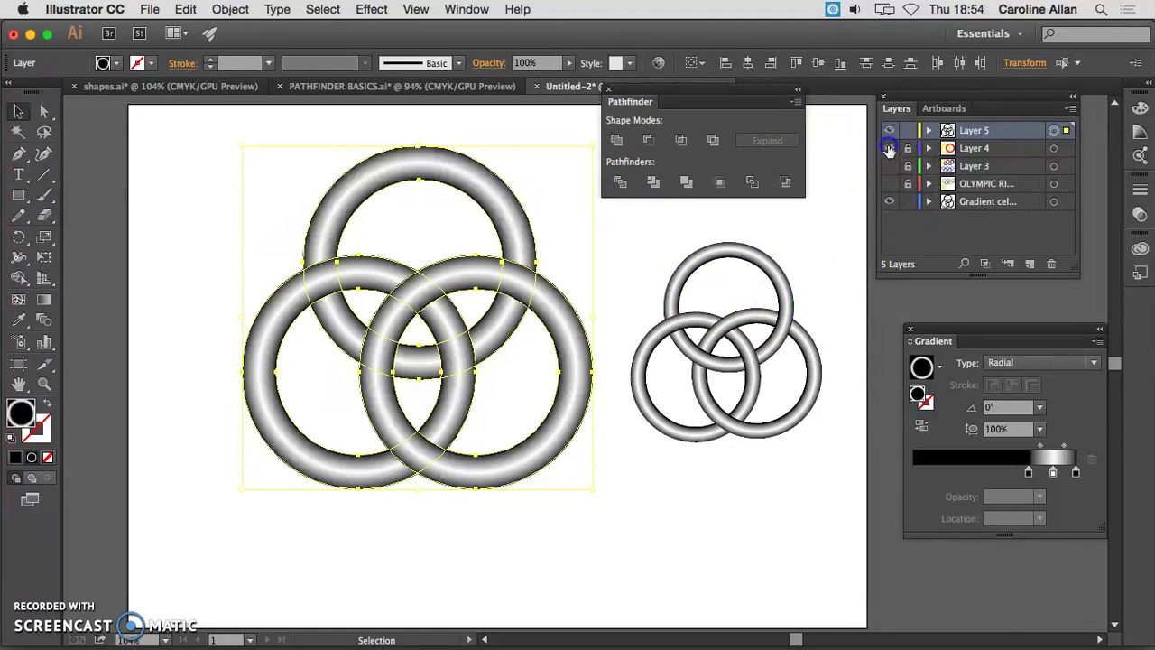
Show and unlock Layer 4, and move its yellow and red rings onto the artboard below the small reference rings.
{"action": "left_click", "coordinate": [890, 148]}
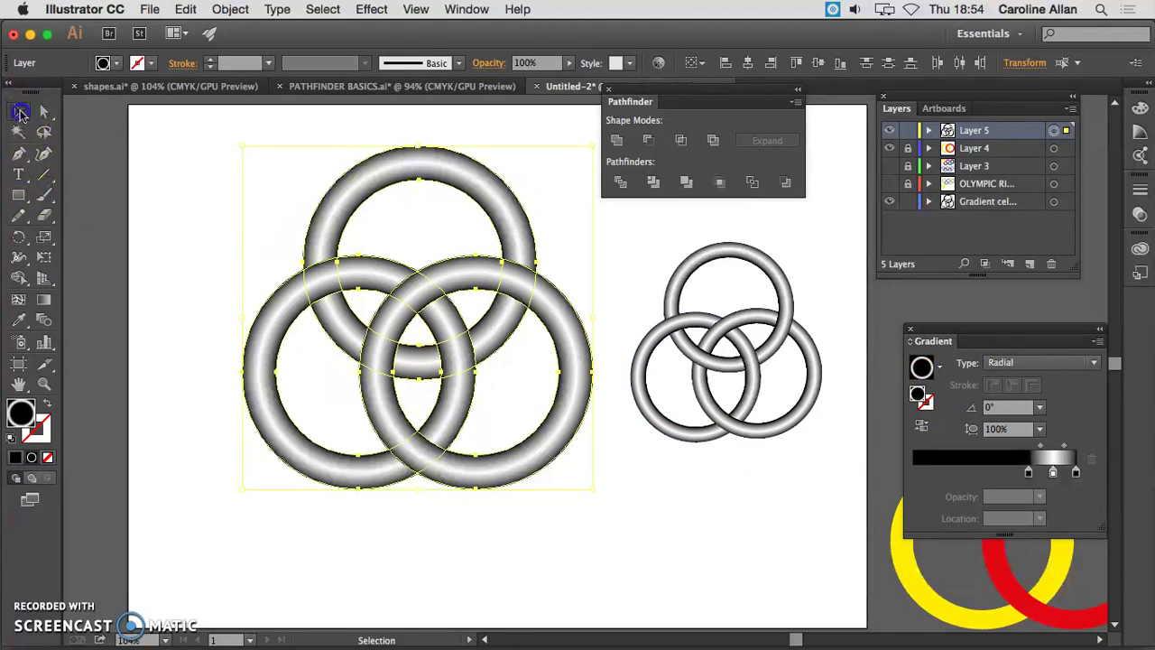
{"action": "left_click", "coordinate": [908, 148]}
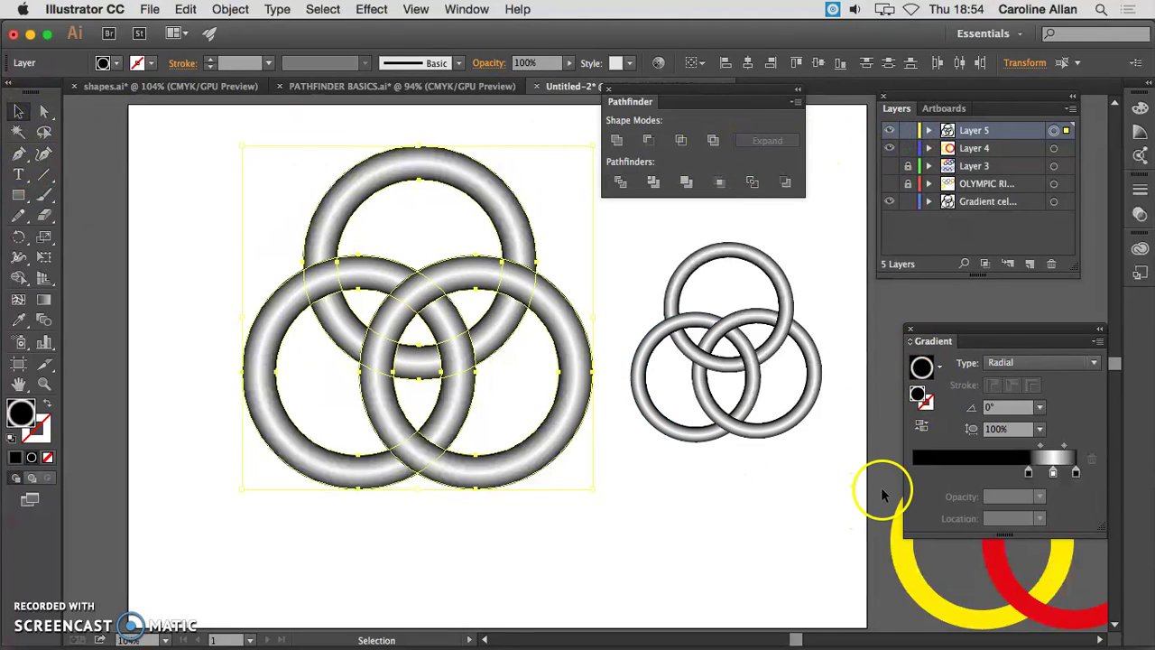
{"action": "left_click_drag", "start_coordinate": [1013, 578], "coordinate": [700, 591]}
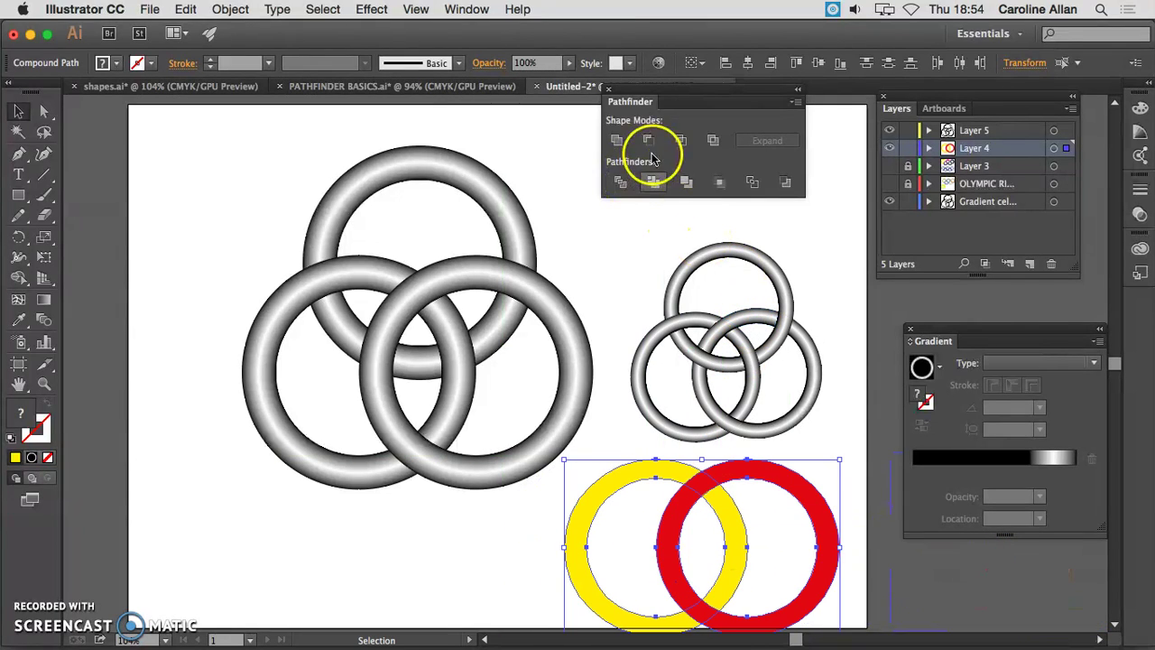
Divide the yellow and red rings at their overlaps and delete the piece at their upper crossing.
{"action": "left_click", "coordinate": [619, 183]}
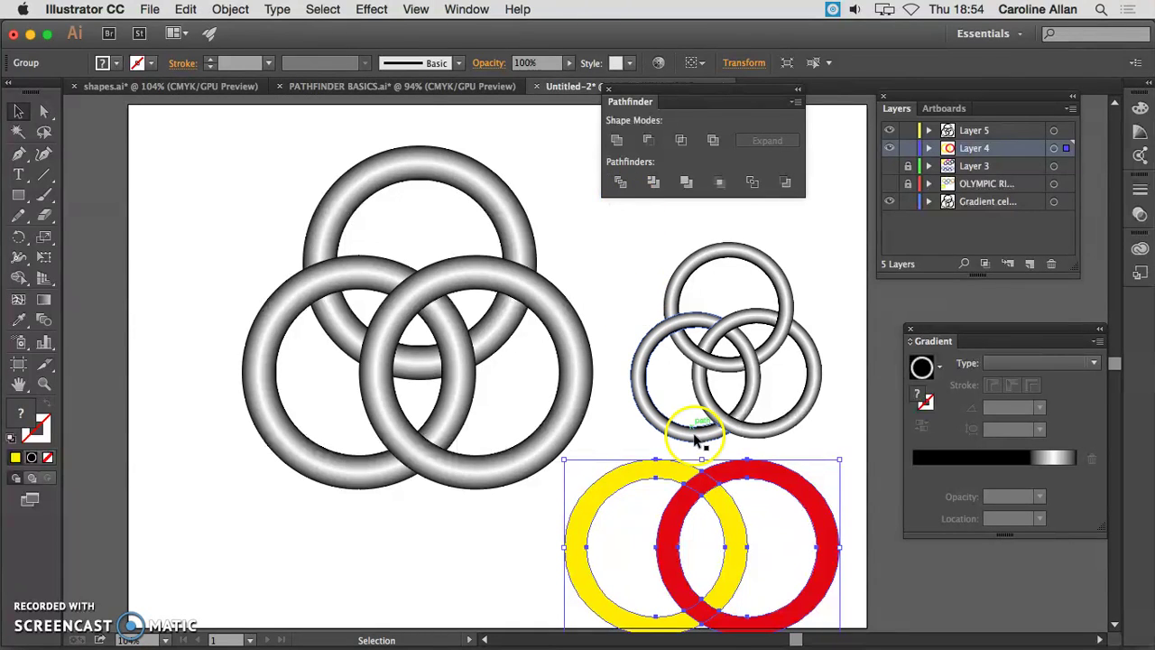
{"action": "left_click", "coordinate": [823, 428]}
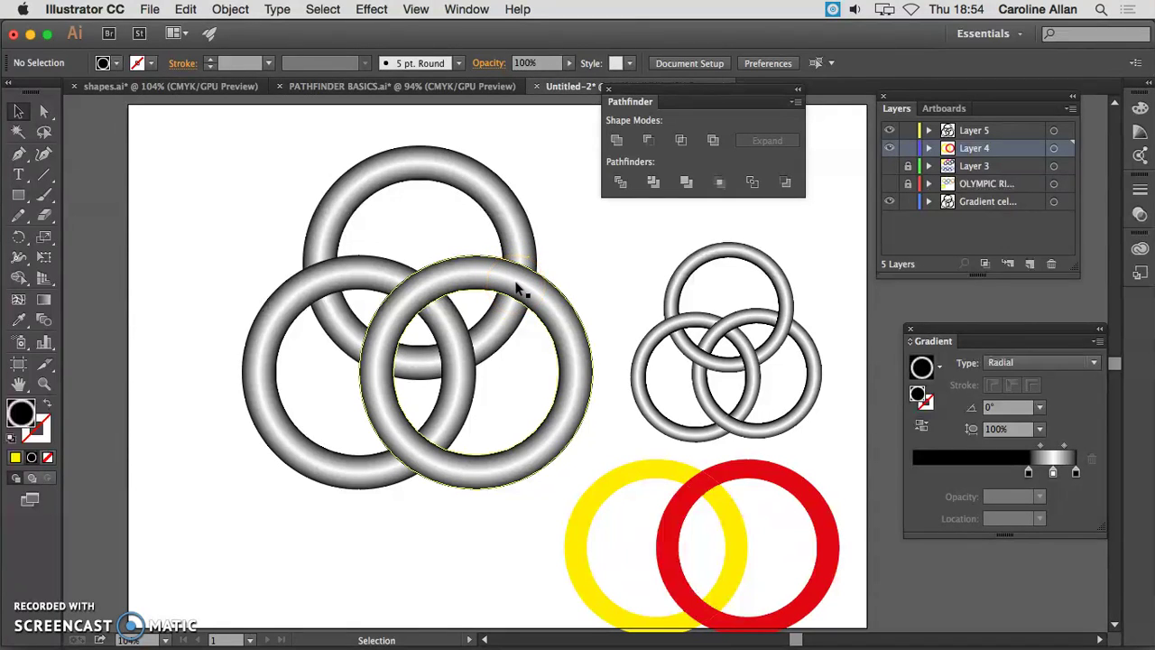
{"action": "left_click", "coordinate": [700, 483]}
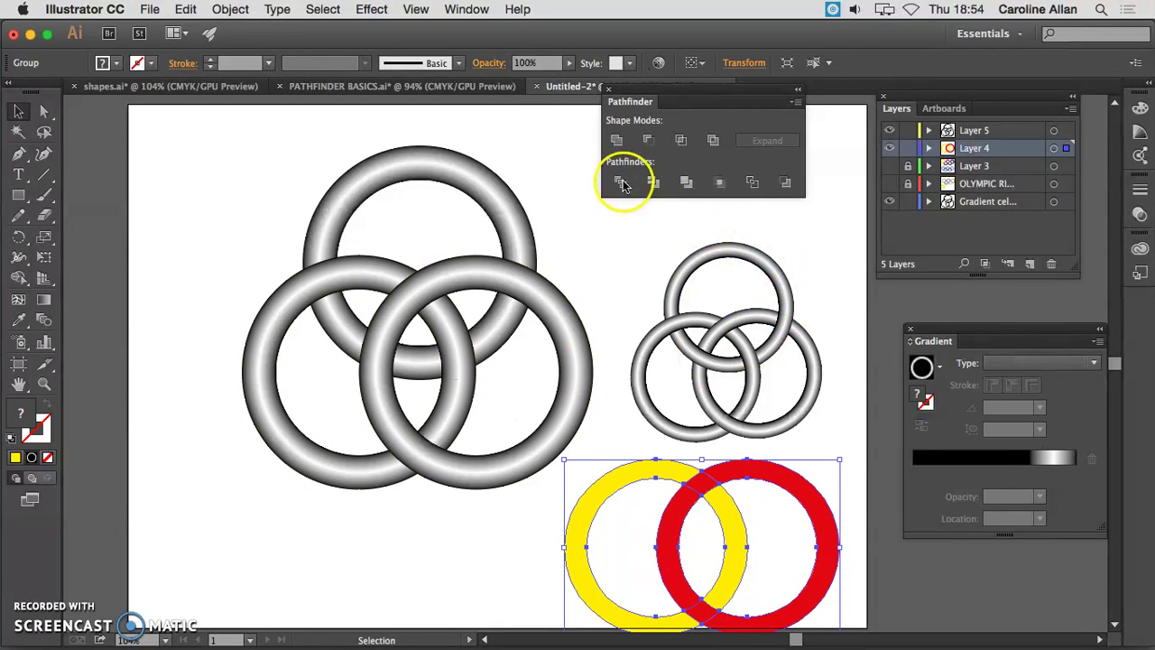
{"action": "left_click", "coordinate": [43, 111]}
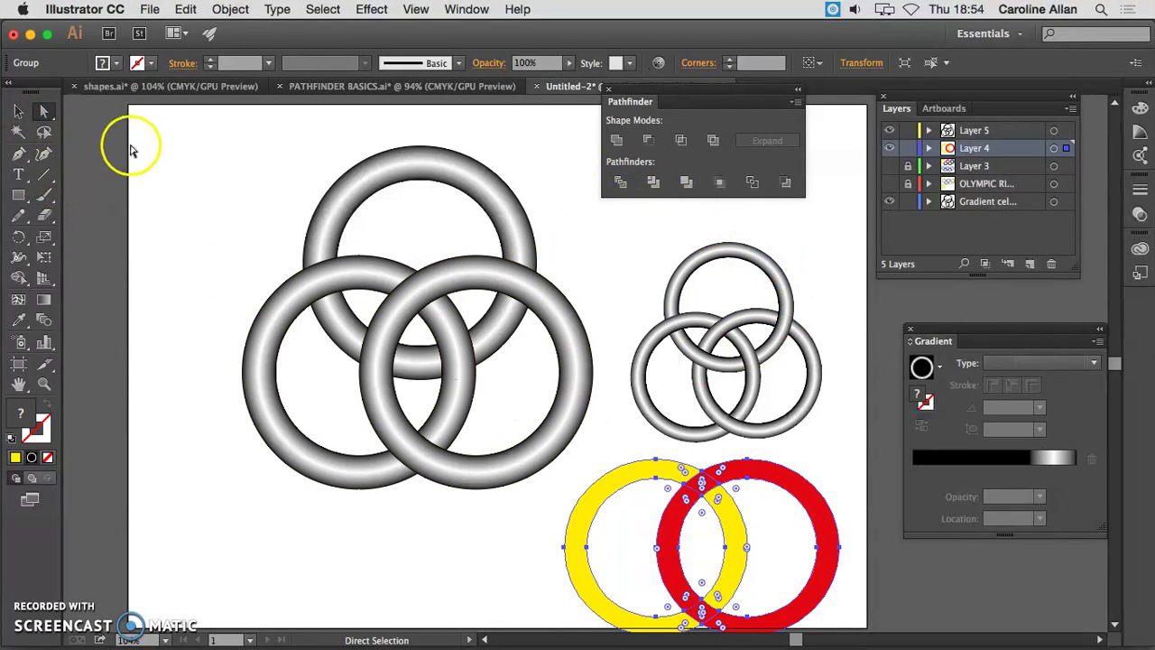
{"action": "left_click", "coordinate": [149, 167]}
{"action": "left_click", "coordinate": [701, 483]}
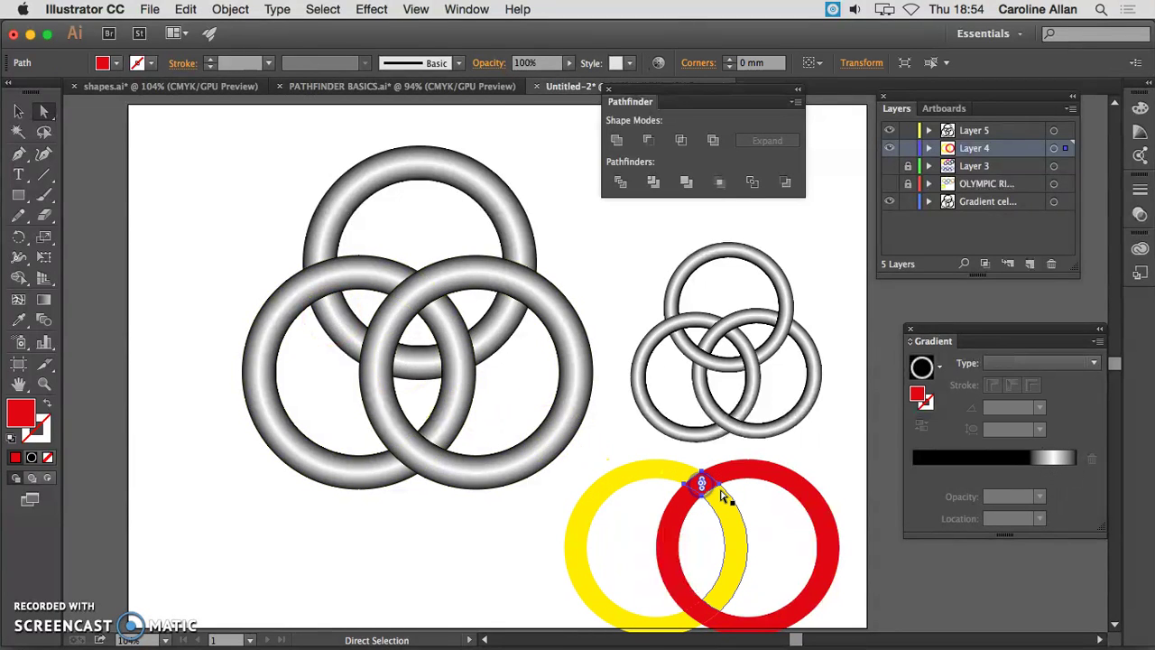
{"action": "left_click", "coordinate": [721, 495]}
{"action": "left_click", "coordinate": [764, 502]}
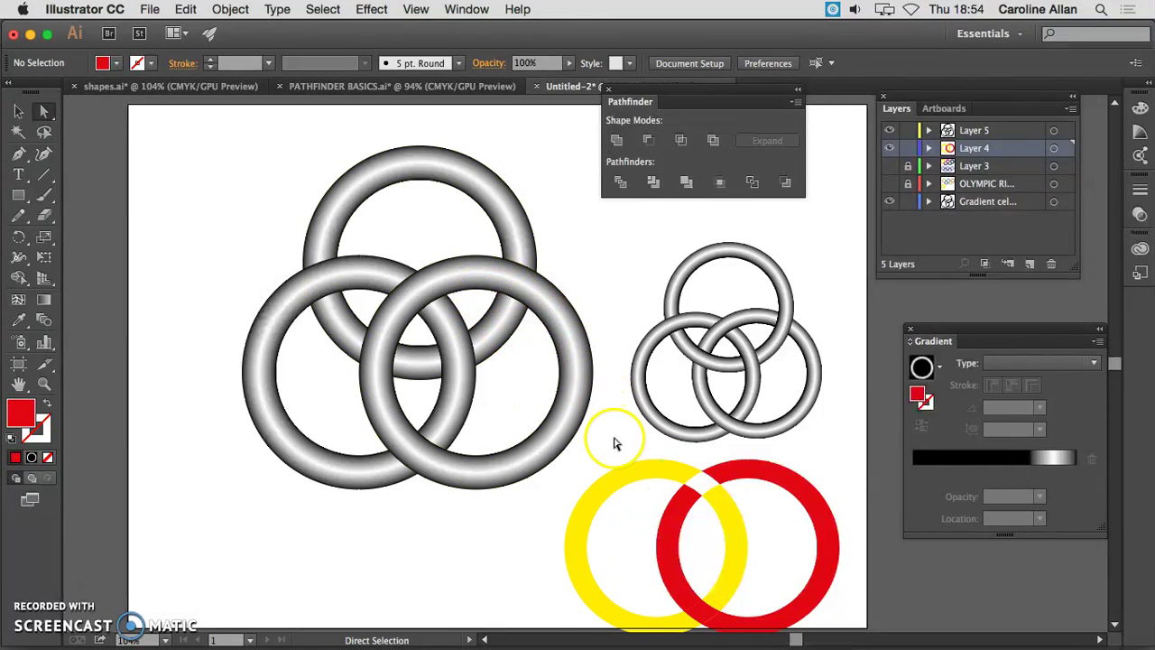
Lock and hide Layer 4 with the yellow and red rings.
{"action": "left_click", "coordinate": [18, 110]}
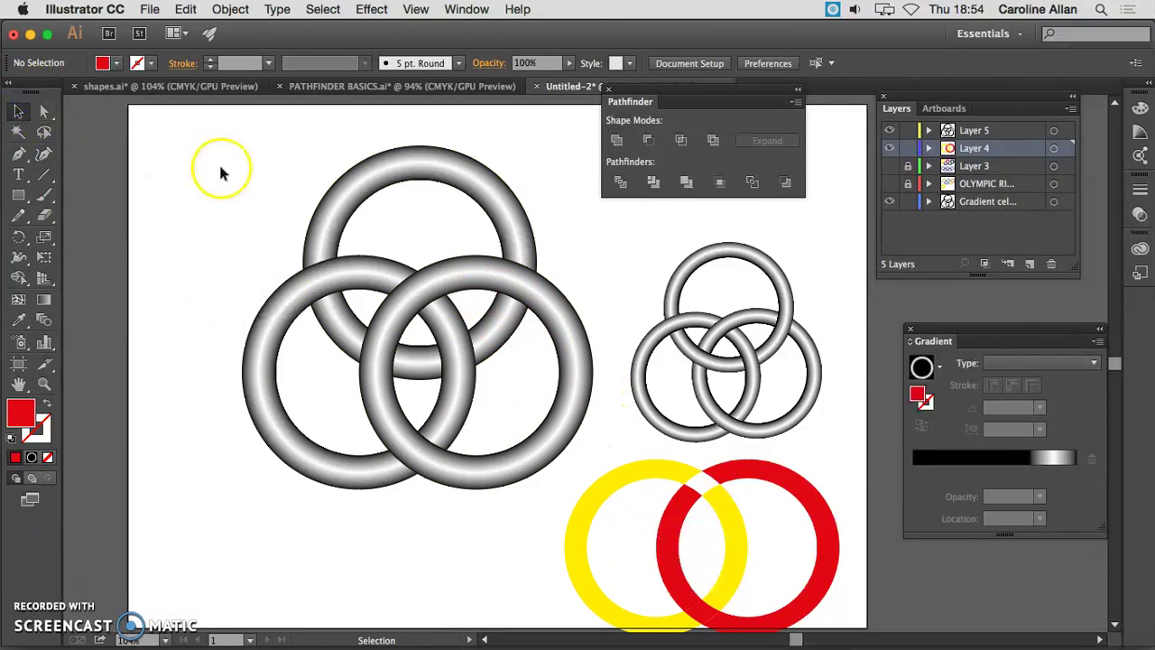
{"action": "left_click", "coordinate": [898, 148]}
{"action": "left_click", "coordinate": [889, 148]}
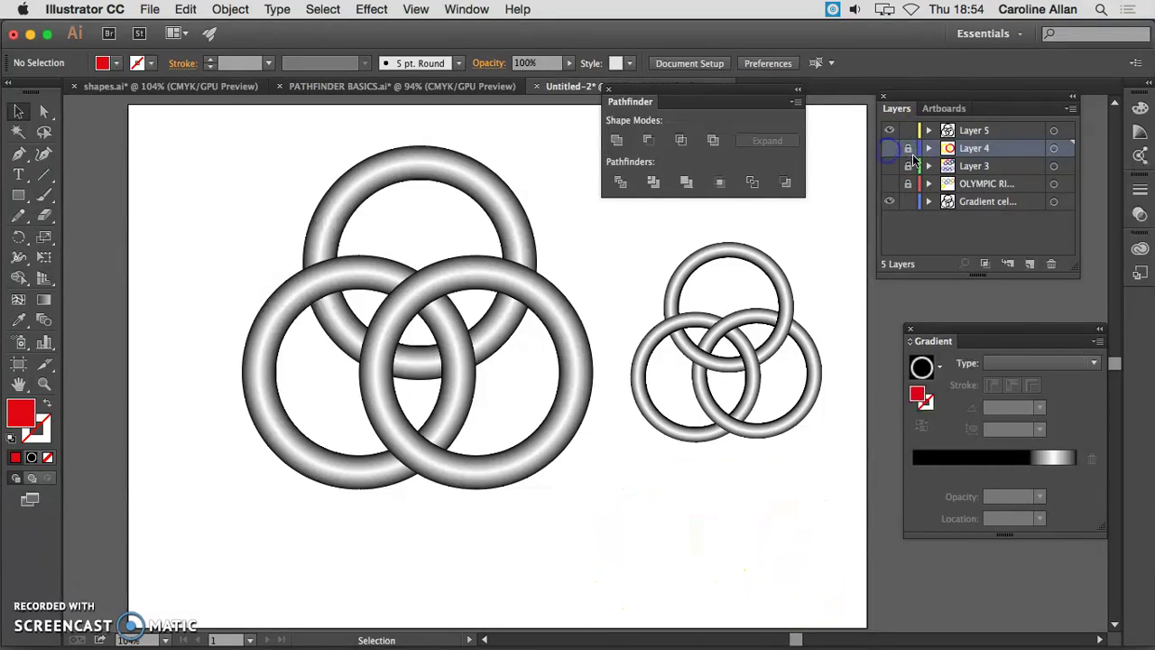
Divide the three large gradient rings at their overlaps and deselect the resulting pieces, ready for direct selection.
{"action": "left_click_drag", "start_coordinate": [225, 129], "coordinate": [597, 510]}
{"action": "left_click_drag", "start_coordinate": [653, 98], "coordinate": [692, 101]}
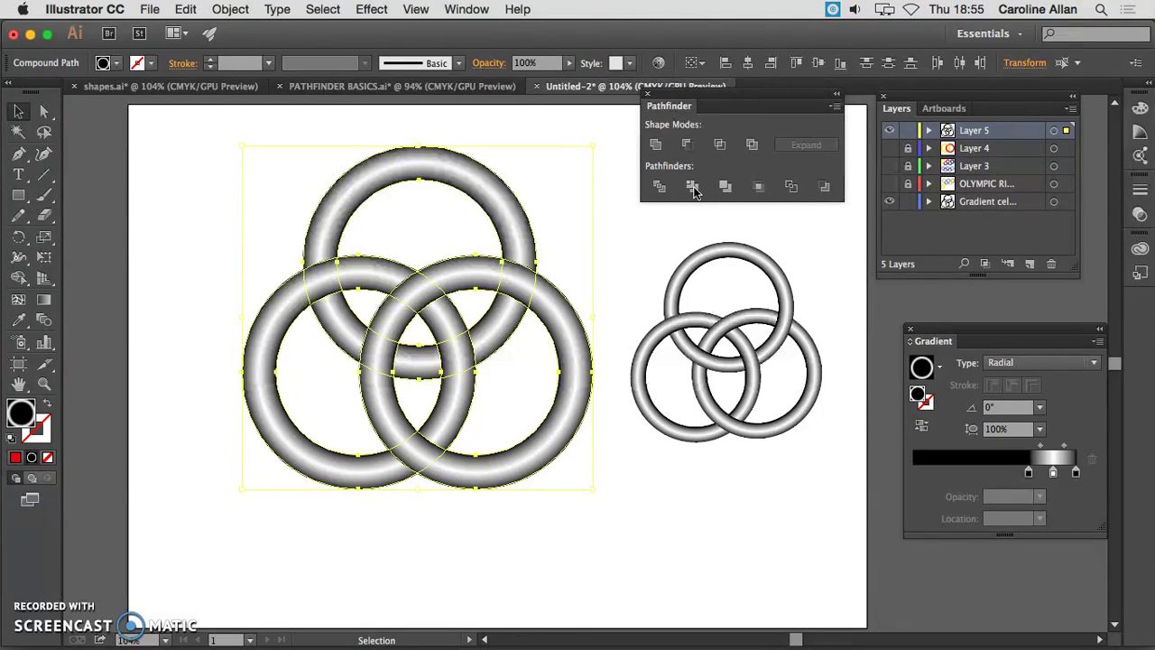
{"action": "left_click", "coordinate": [692, 186]}
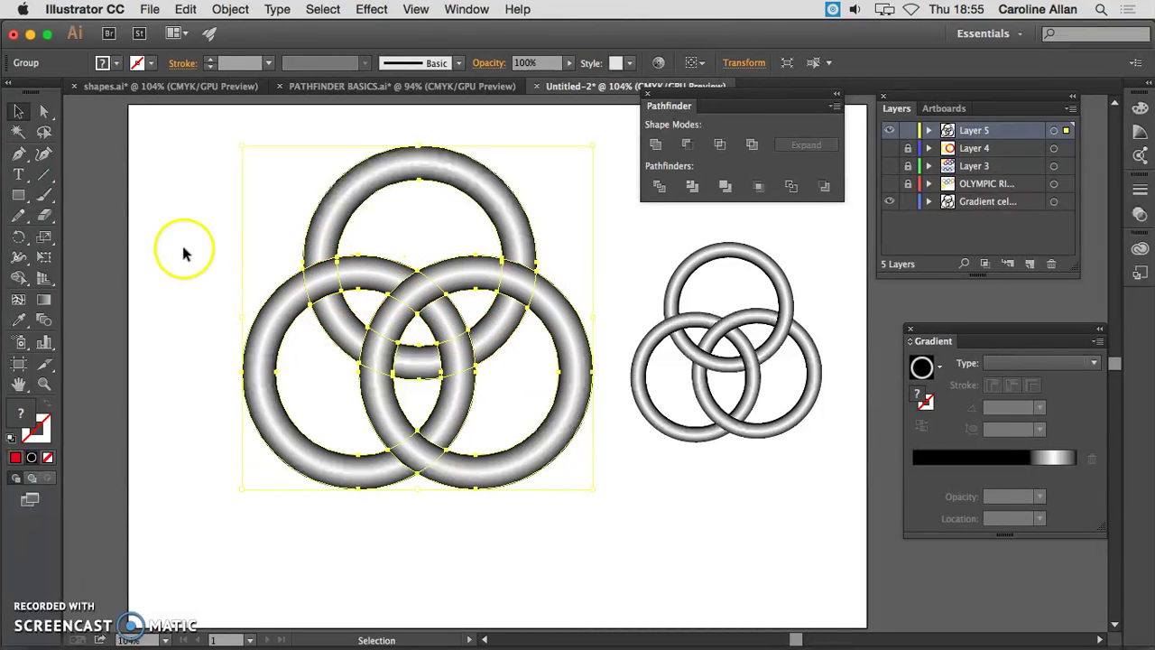
{"action": "left_click", "coordinate": [45, 110]}
{"action": "left_click", "coordinate": [235, 211]}
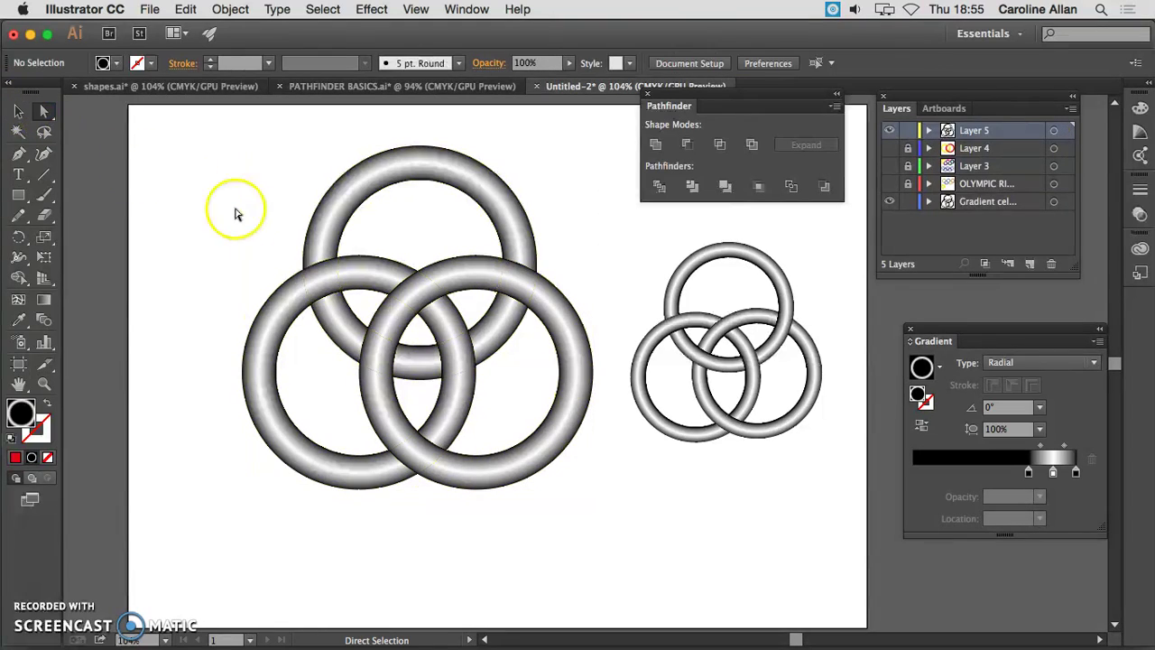
Try deleting the front piece where the lower-left ring crosses the top ring's left side, and undo the deletion.
{"action": "left_click", "coordinate": [318, 277]}
{"action": "left_click", "coordinate": [361, 300]}
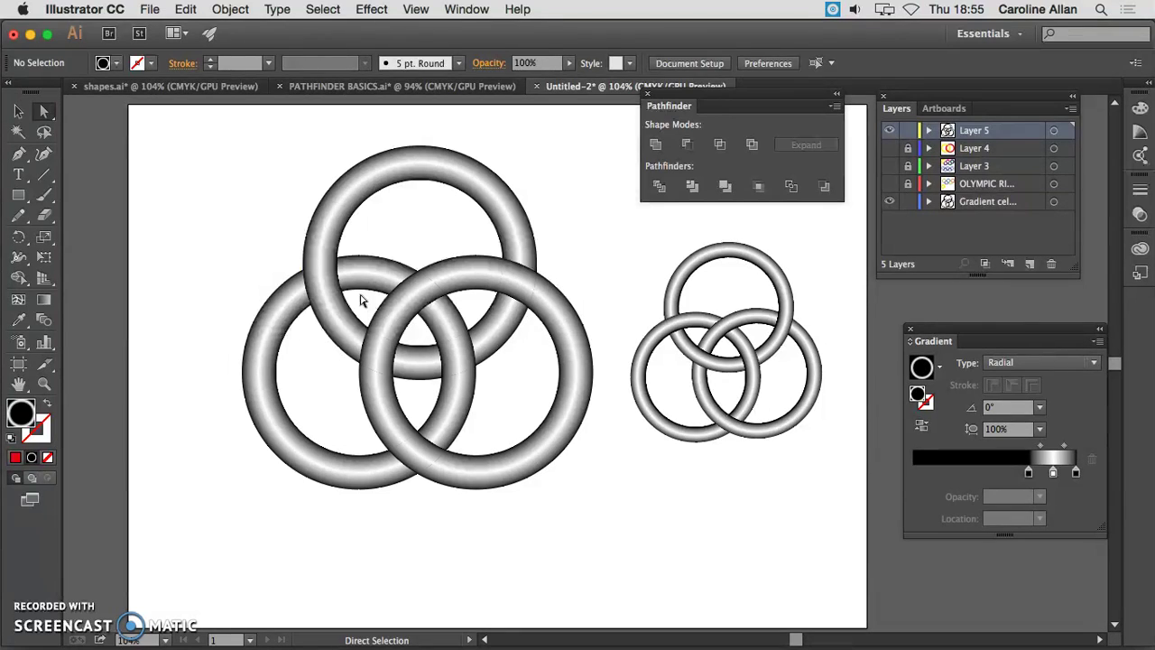
{"action": "left_click", "coordinate": [361, 300]}
{"action": "left_click", "coordinate": [211, 211]}
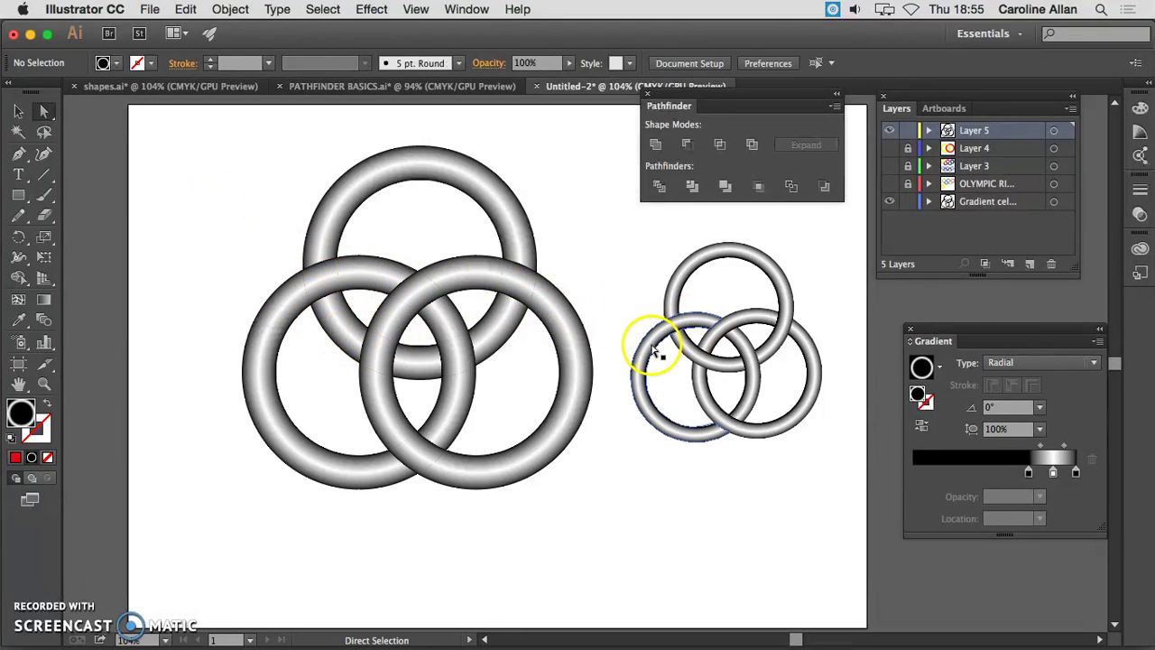
Delete the front piece at the upper crossing of the two lower rings so the left ring passes over the right one.
{"action": "left_click", "coordinate": [418, 293]}
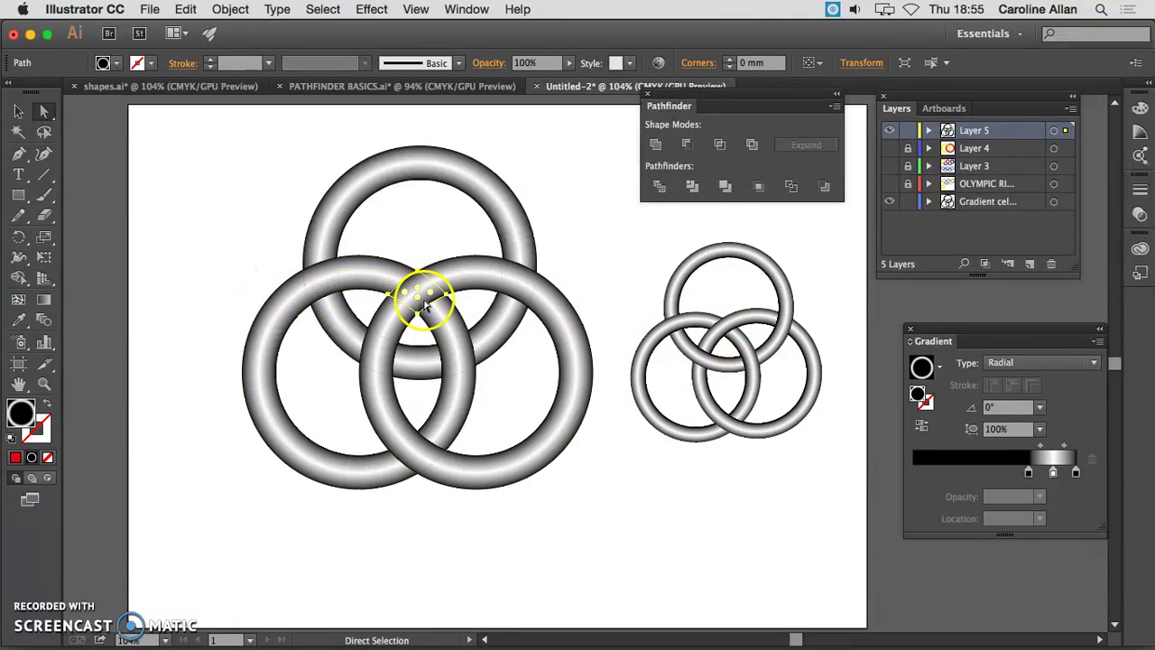
{"action": "left_click", "coordinate": [424, 305]}
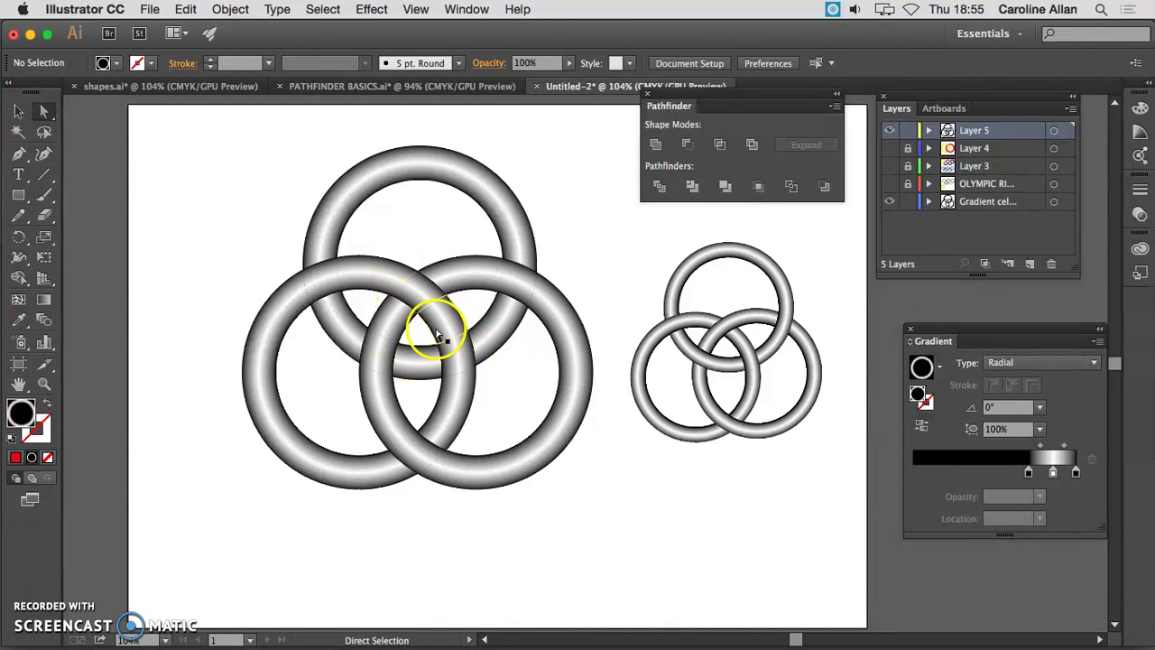
Delete the front pieces where the lower-right ring crosses the lower-left ring's top and both sides of the top ring, then deselect.
{"action": "left_click", "coordinate": [439, 335]}
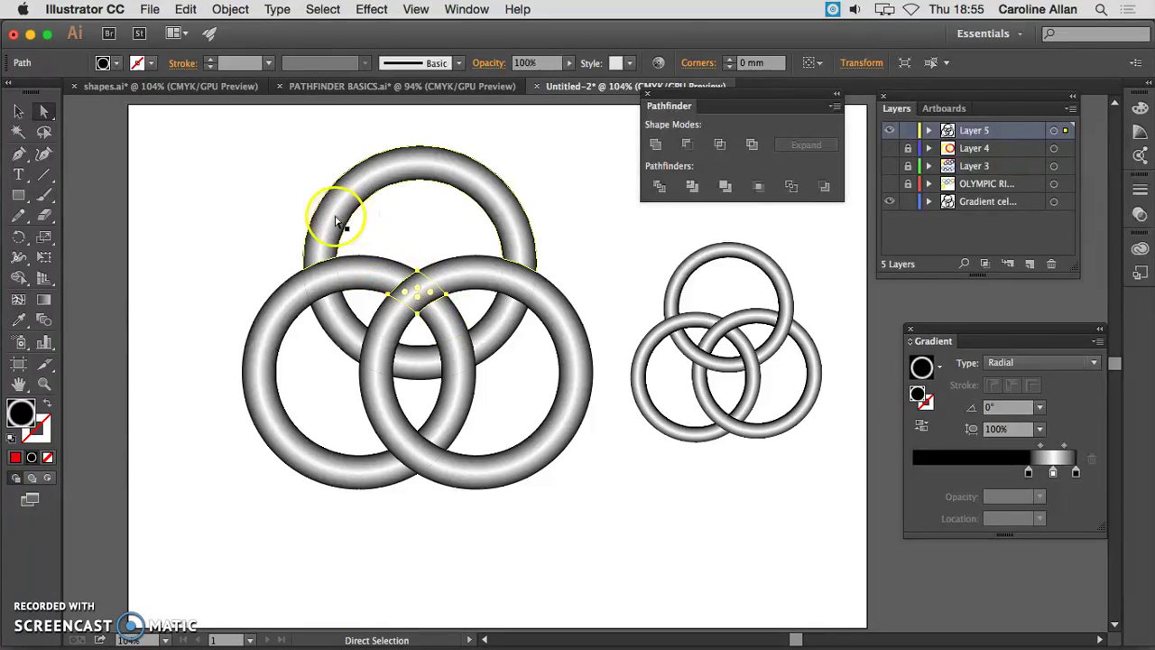
{"action": "left_click", "coordinate": [384, 349]}
{"action": "key", "text": "super+shift+a"}
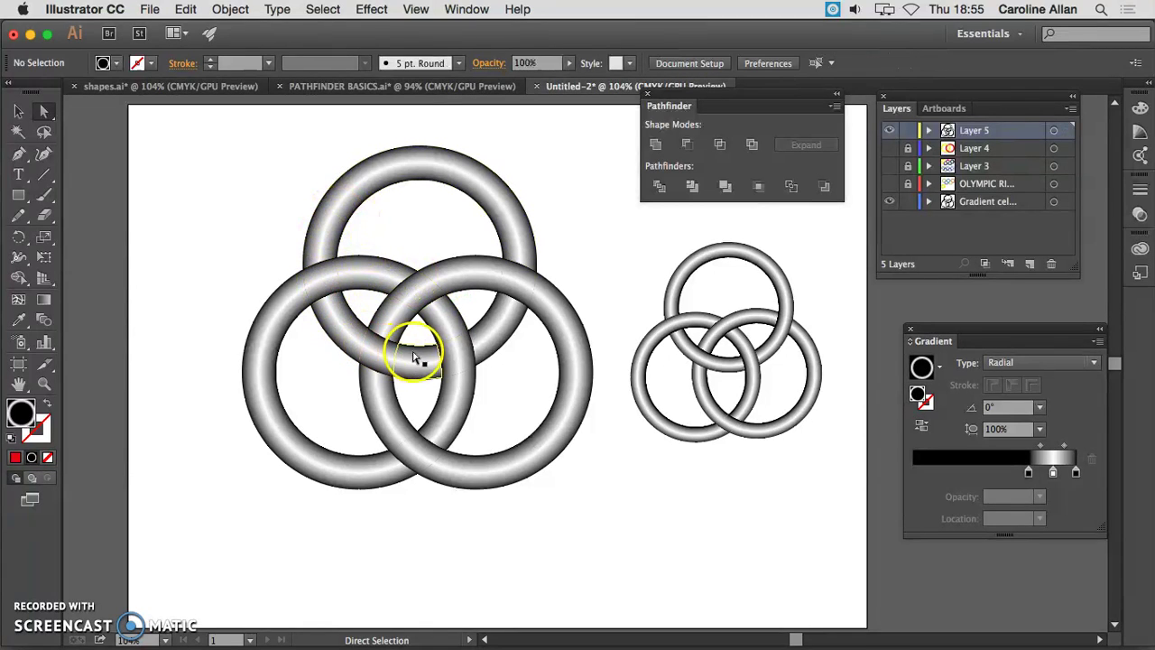
{"action": "left_click", "coordinate": [514, 289]}
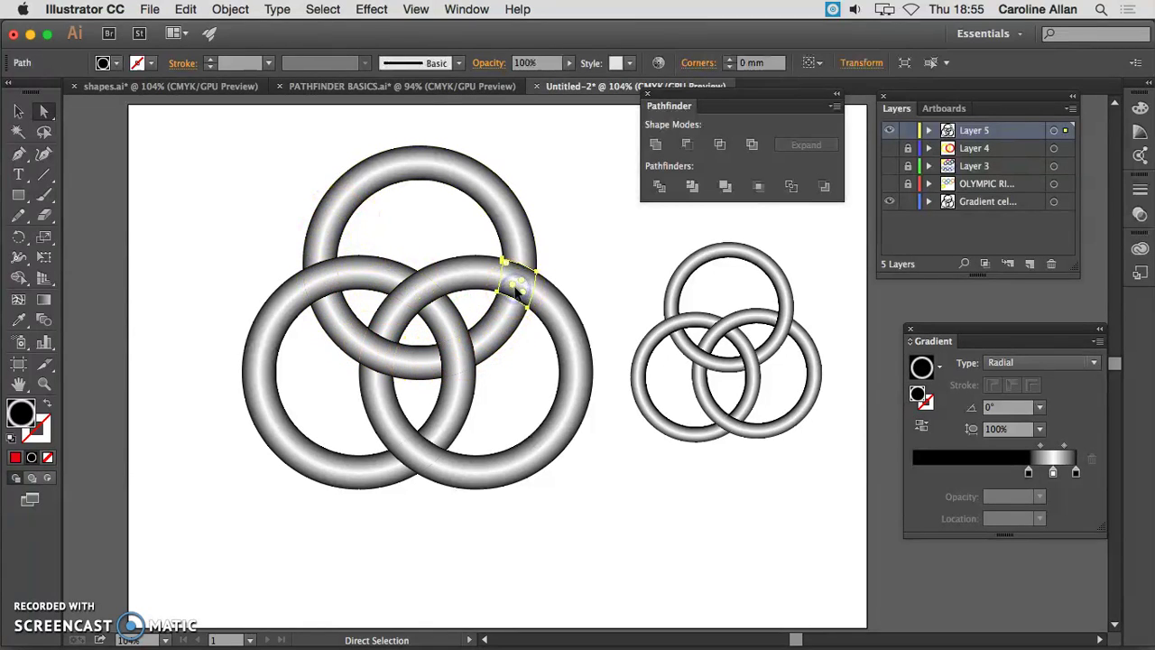
{"action": "key", "text": "super+shift+a"}
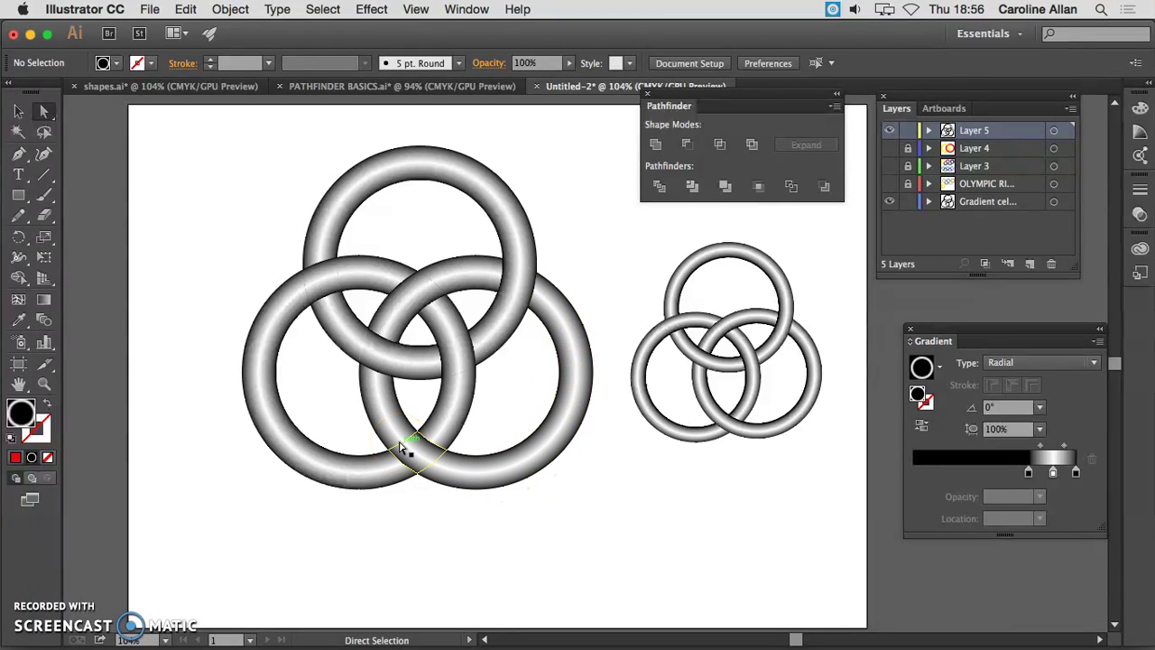
Select all pieces of the three large rings, try joining them with Pathfinder Merge, and deselect.
{"action": "left_click", "coordinate": [451, 271]}
{"action": "left_click", "coordinate": [18, 111]}
{"action": "left_click", "coordinate": [44, 383]}
{"action": "left_click", "coordinate": [331, 275]}
{"action": "left_click", "coordinate": [540, 373]}
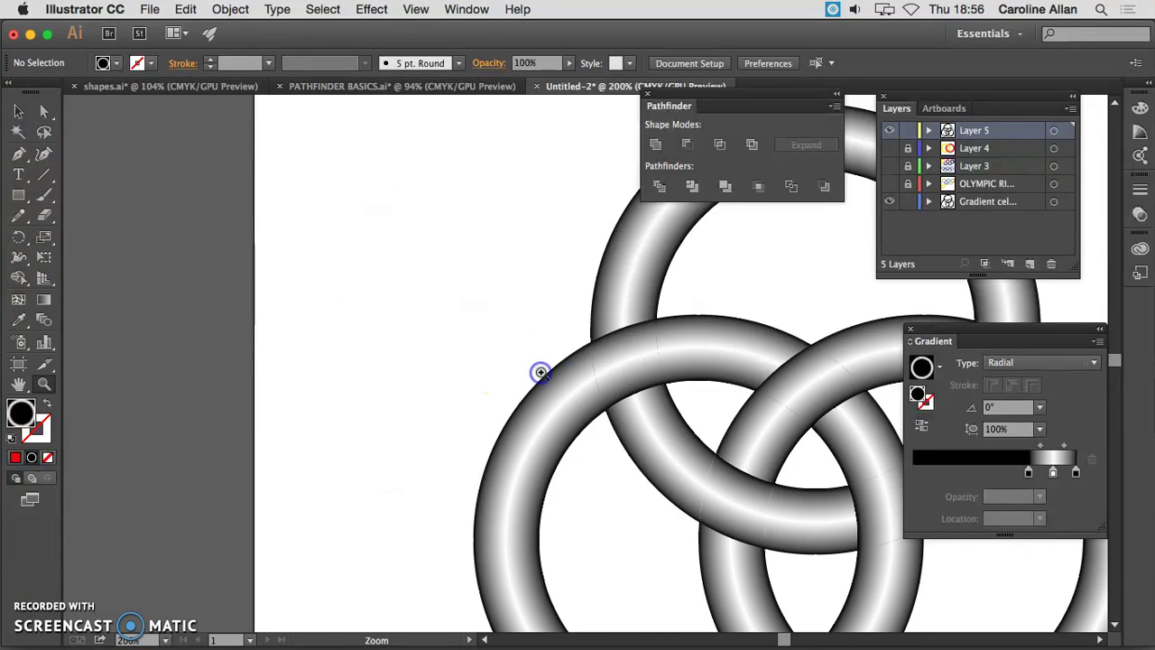
{"action": "scroll", "coordinate": [554, 370], "scroll_direction": "right", "scroll_amount": 5}
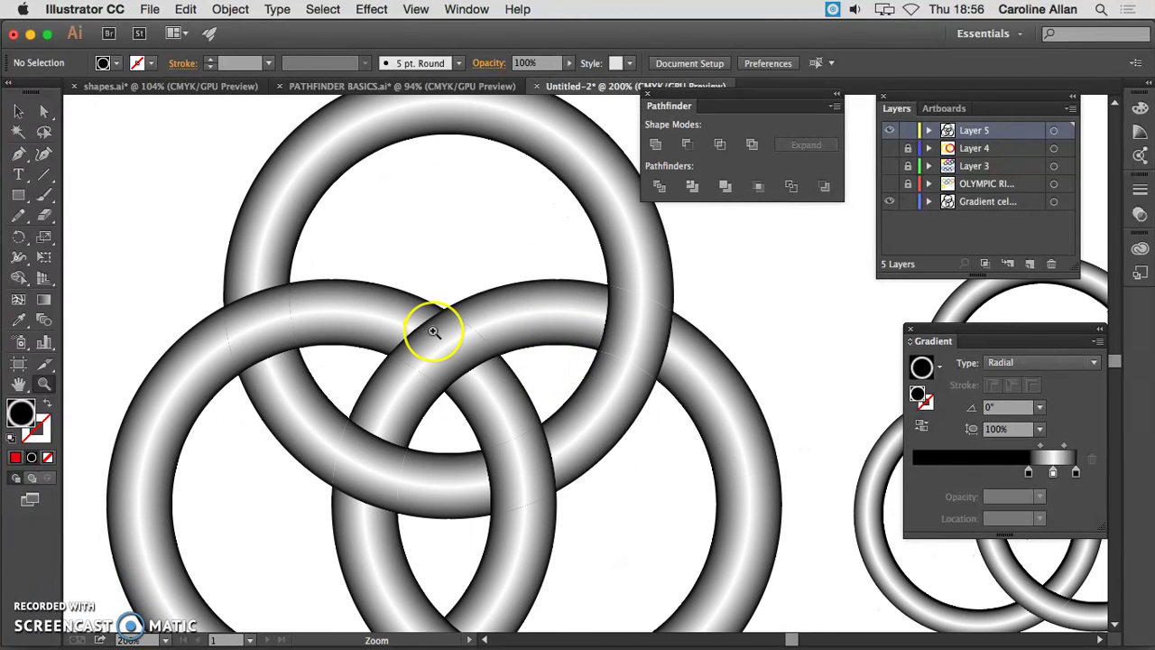
{"action": "left_click", "coordinate": [433, 332], "text": "alt"}
{"action": "left_click", "coordinate": [20, 112]}
{"action": "left_click_drag", "start_coordinate": [167, 142], "coordinate": [753, 613]}
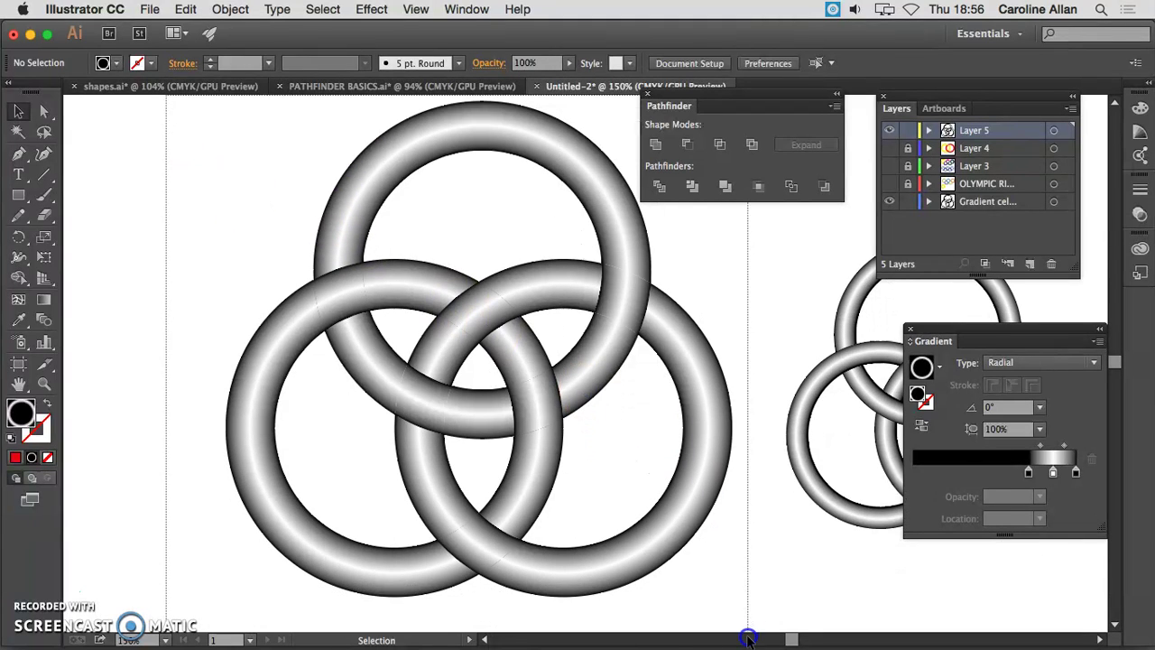
{"action": "left_click", "coordinate": [727, 187]}
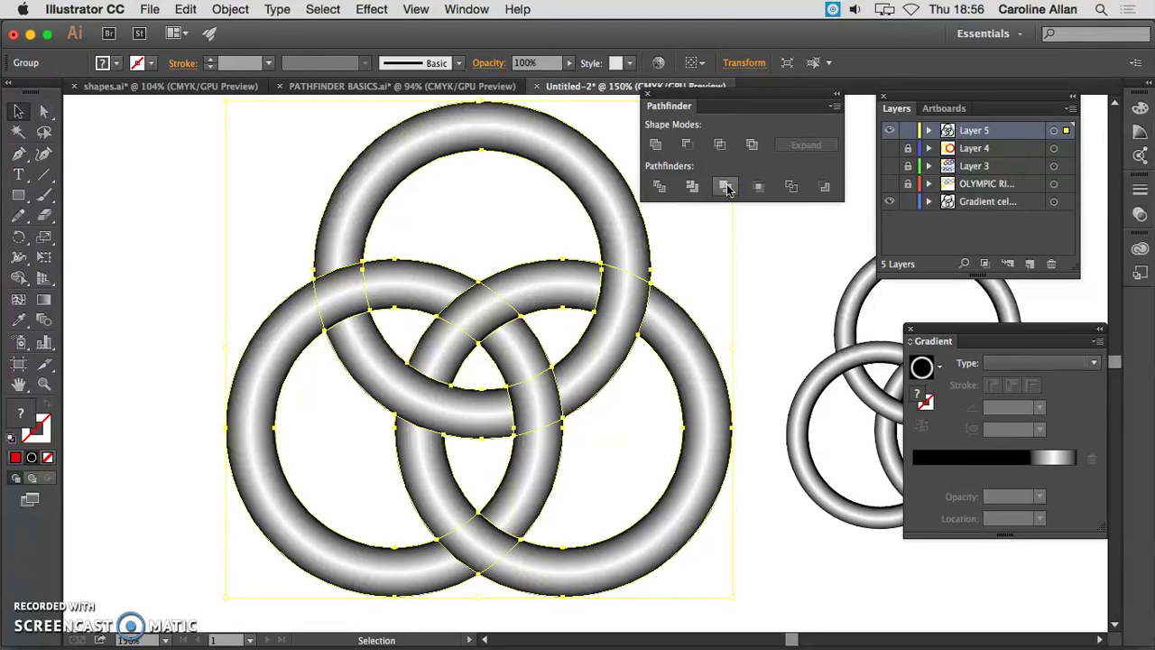
{"action": "left_click", "coordinate": [753, 283]}
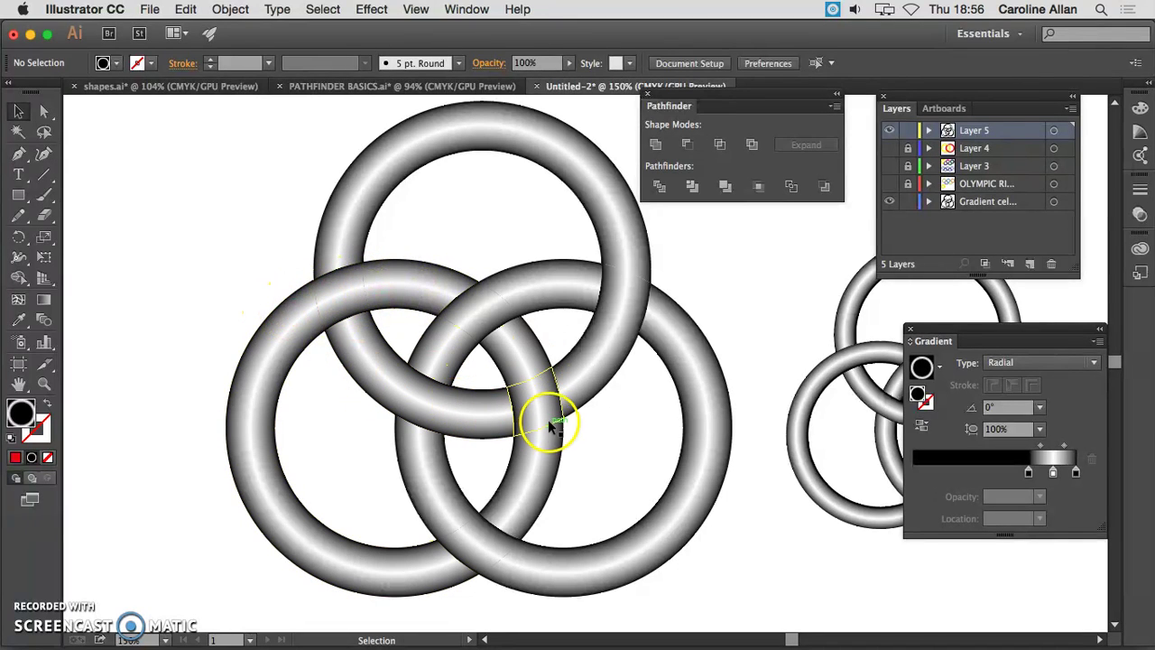
Reshape the right edge of the overlap piece at the lower-left and top rings' left crossing, pulling its curve handles outward to cover the seam.
{"action": "left_click", "coordinate": [43, 110]}
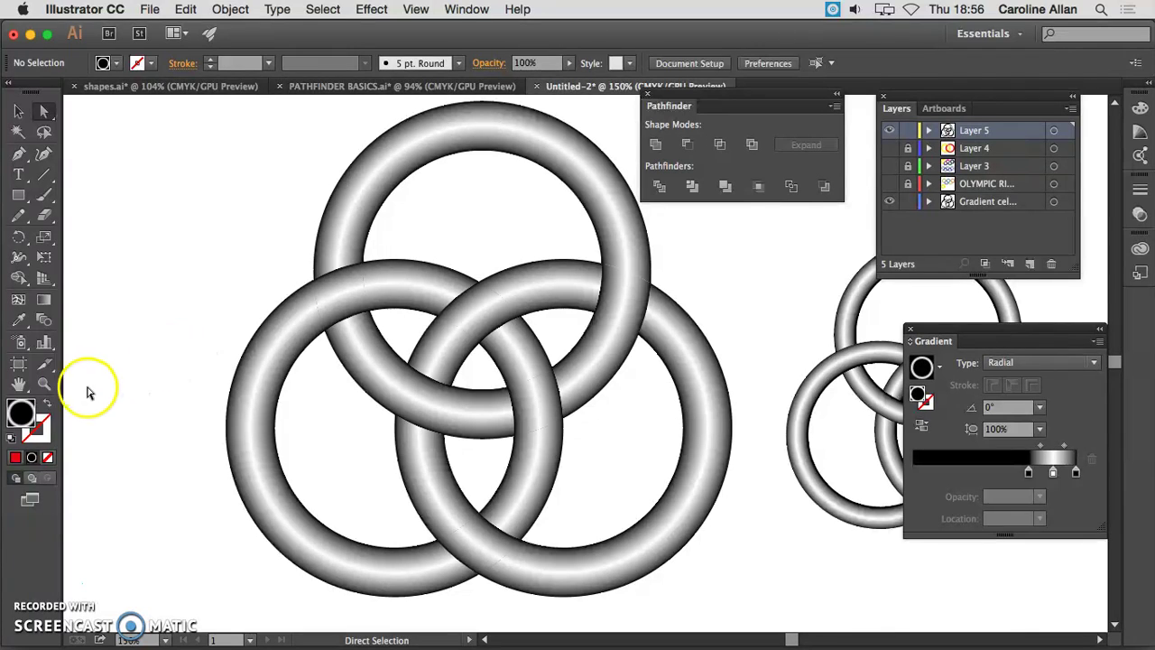
{"action": "key", "text": "z"}
{"action": "left_click", "coordinate": [317, 328]}
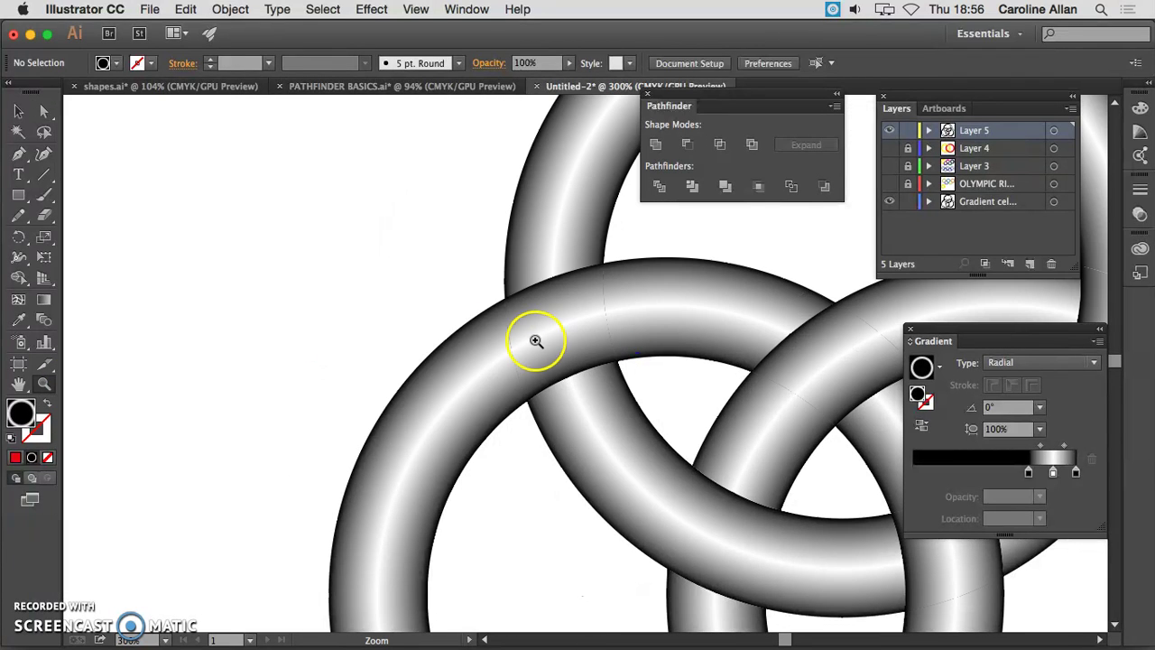
{"action": "left_click", "coordinate": [527, 339]}
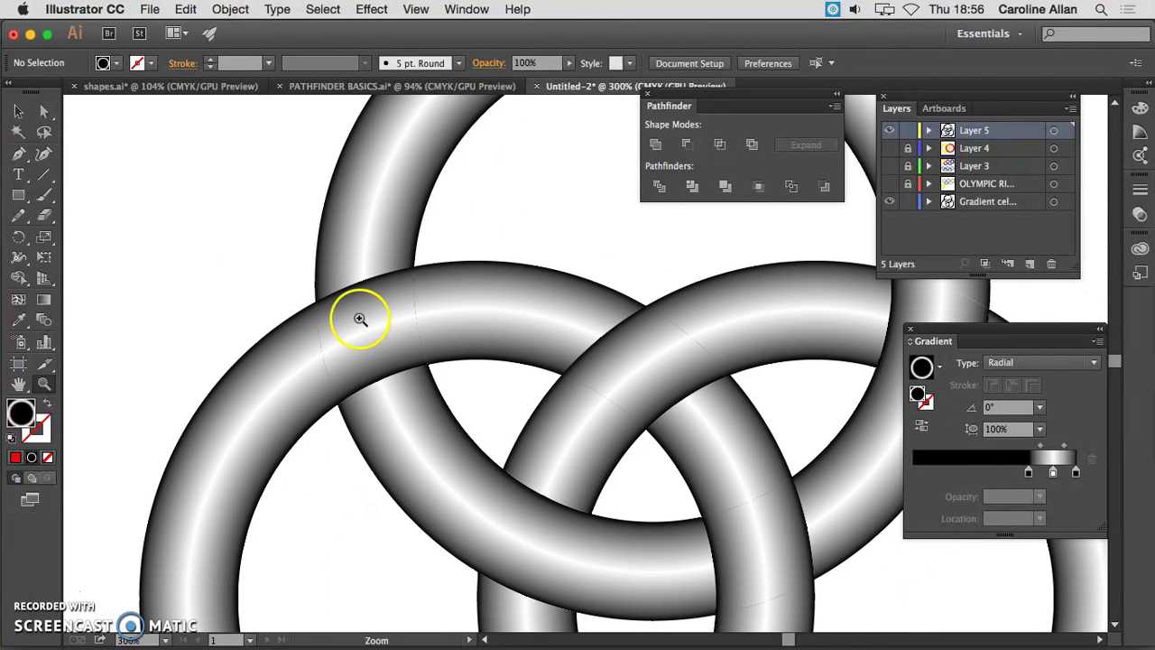
{"action": "left_click", "coordinate": [342, 358]}
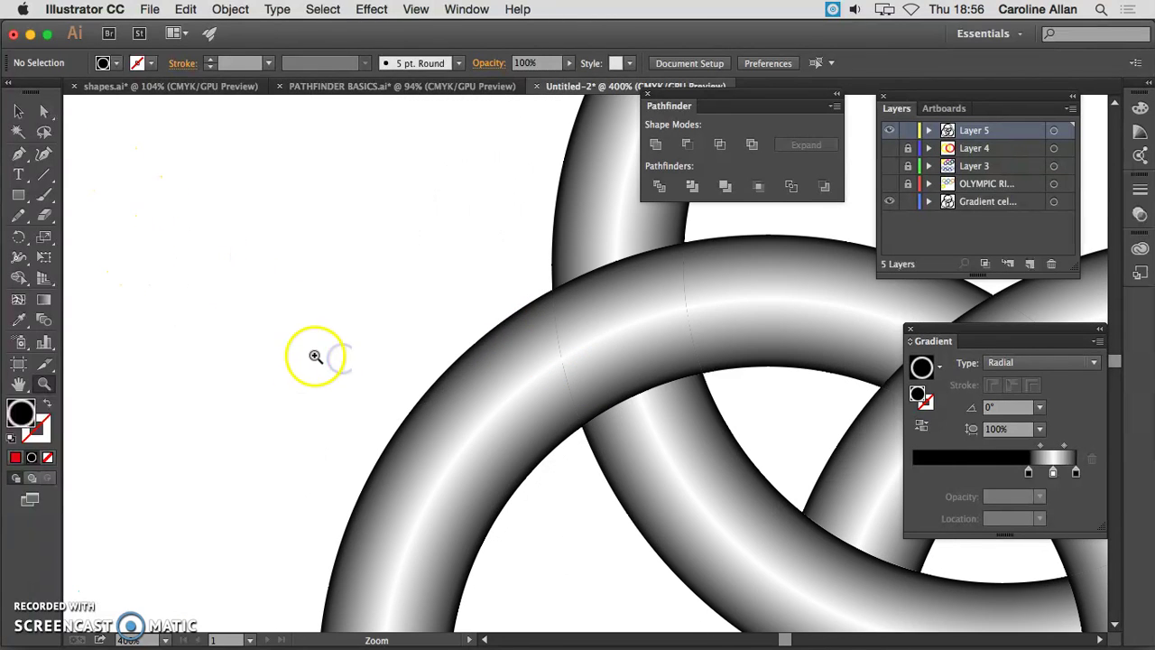
{"action": "left_click", "coordinate": [44, 110]}
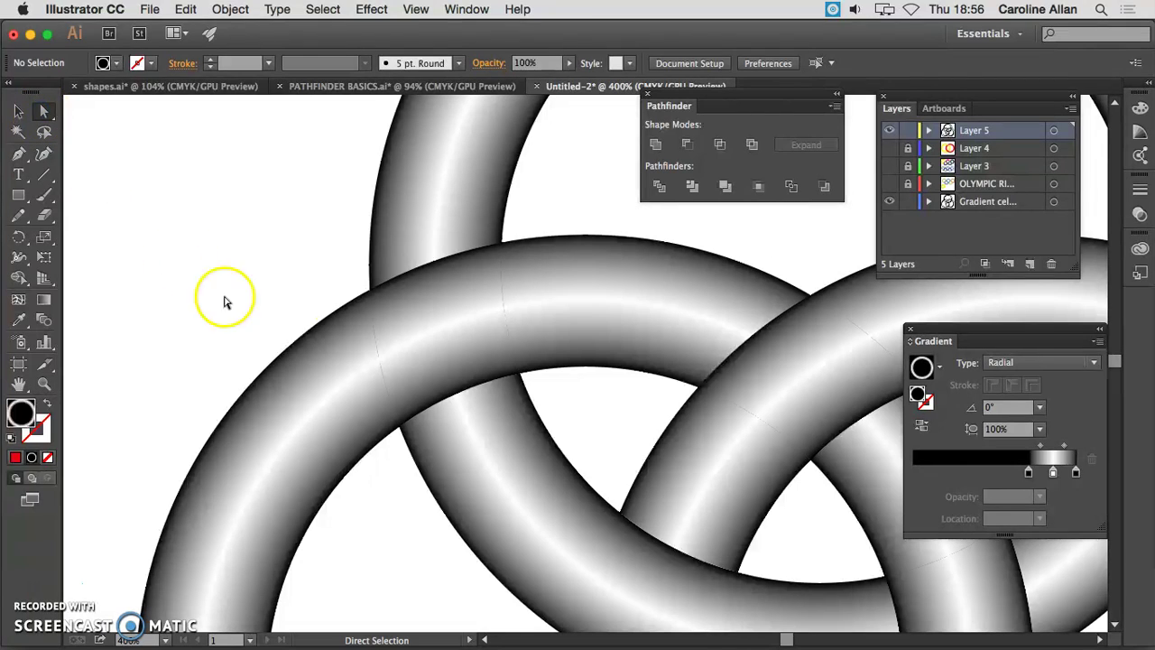
{"action": "left_click", "coordinate": [454, 340]}
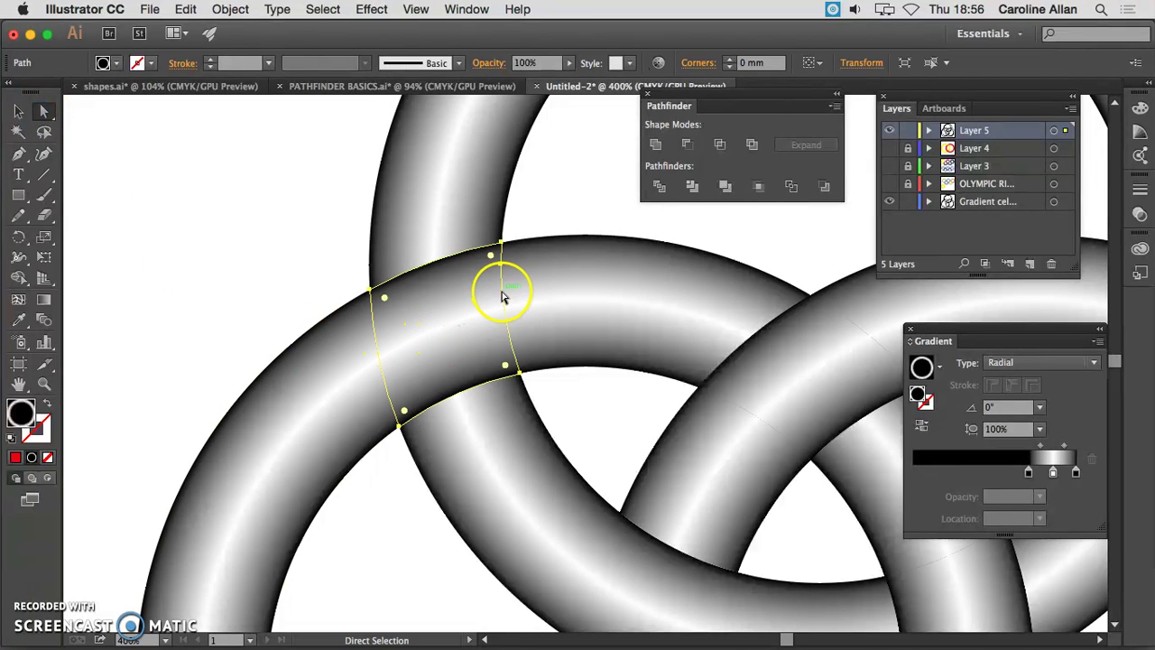
{"action": "left_click", "coordinate": [500, 243]}
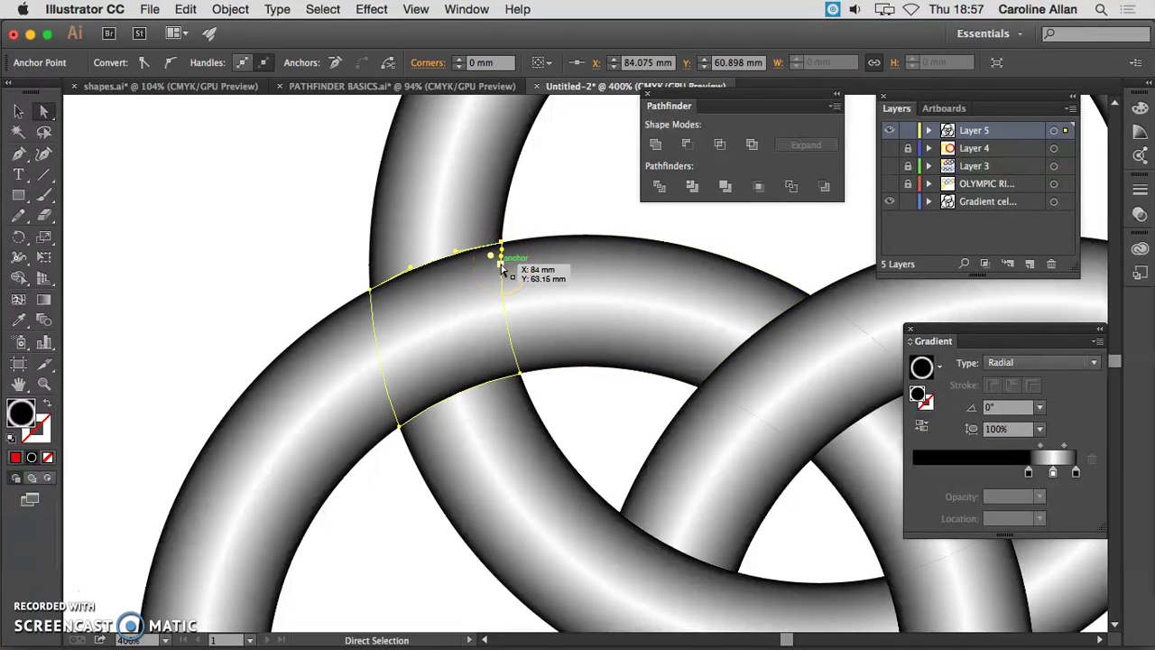
{"action": "left_click", "coordinate": [505, 269]}
{"action": "left_click", "coordinate": [505, 350]}
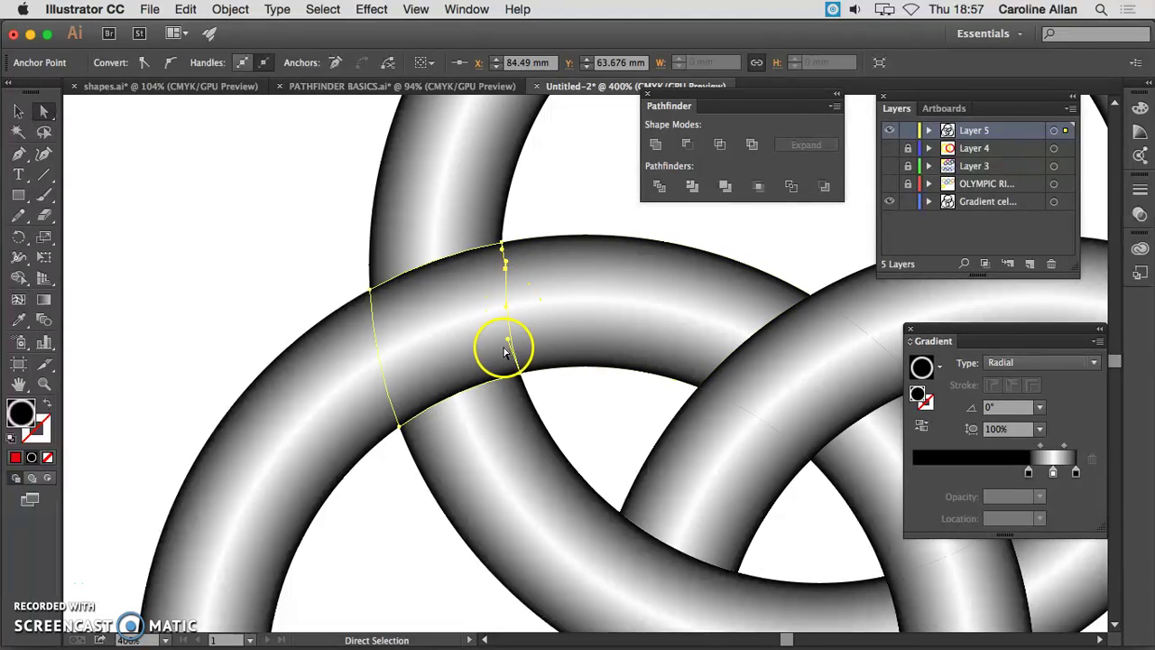
{"action": "left_click_drag", "start_coordinate": [508, 341], "coordinate": [525, 331]}
{"action": "left_click", "coordinate": [295, 225]}
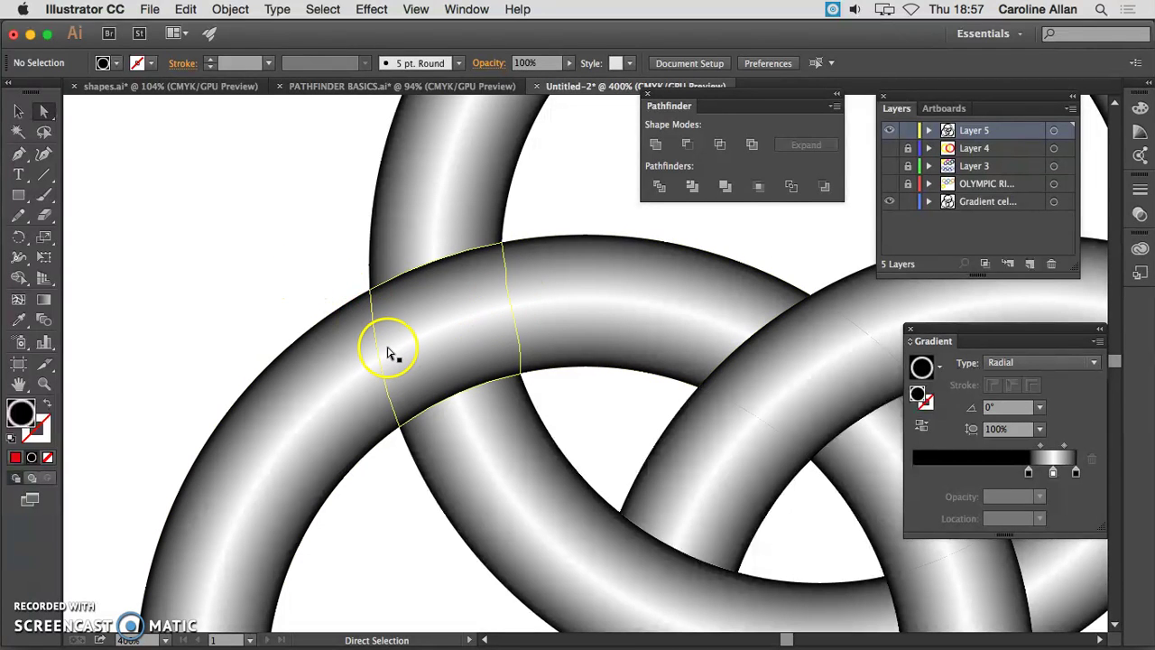
Pull the curve handles on that overlap piece's left edge outward to cover the second seam, and deselect it.
{"action": "left_click", "coordinate": [403, 399]}
{"action": "left_click", "coordinate": [397, 426]}
{"action": "left_click", "coordinate": [383, 388]}
{"action": "left_click_drag", "start_coordinate": [384, 387], "coordinate": [369, 391]}
{"action": "left_click", "coordinate": [370, 343]}
{"action": "left_click_drag", "start_coordinate": [372, 344], "coordinate": [358, 330]}
{"action": "left_click", "coordinate": [295, 244]}
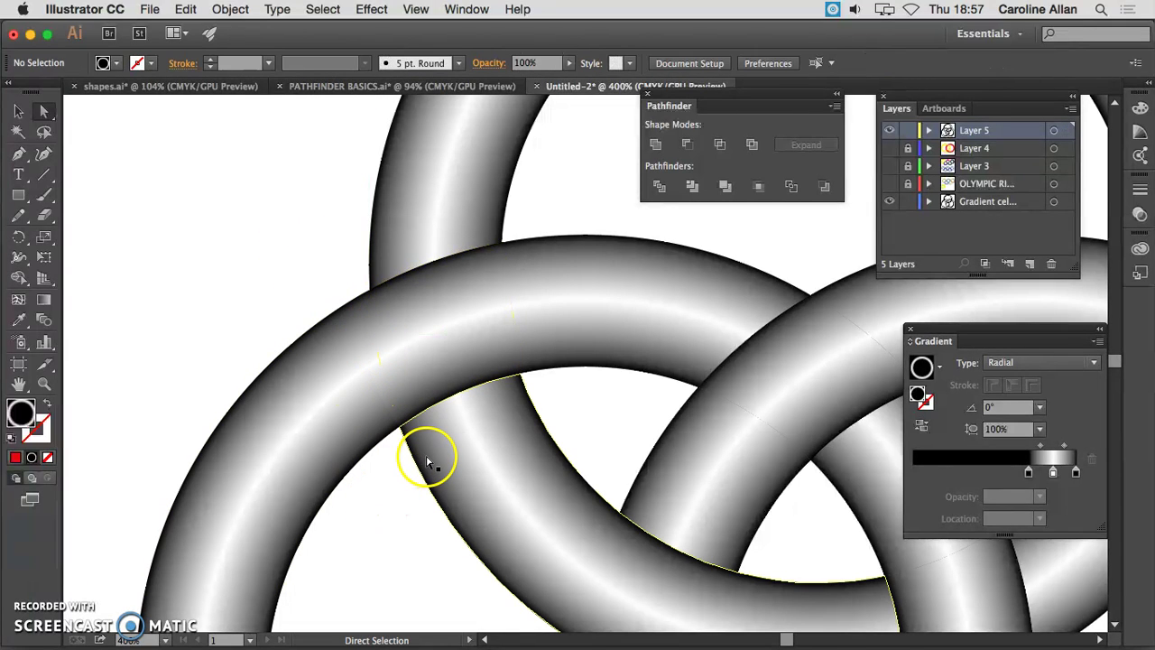
Bulge the right and lower-left edges of the piece at the two lower rings' upper crossing to cover its seams, and view the artwork at 100%.
{"action": "key", "text": "super+minus"}
{"action": "key", "text": "super+minus"}
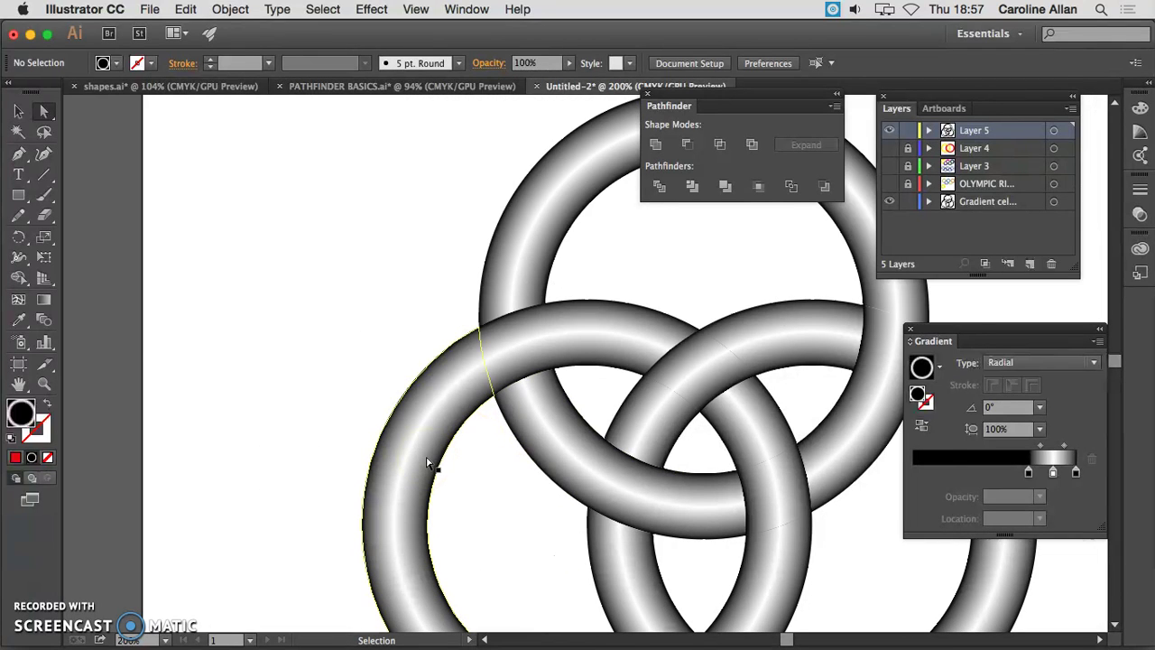
{"action": "scroll", "coordinate": [479, 421], "scroll_direction": "right", "scroll_amount": 5}
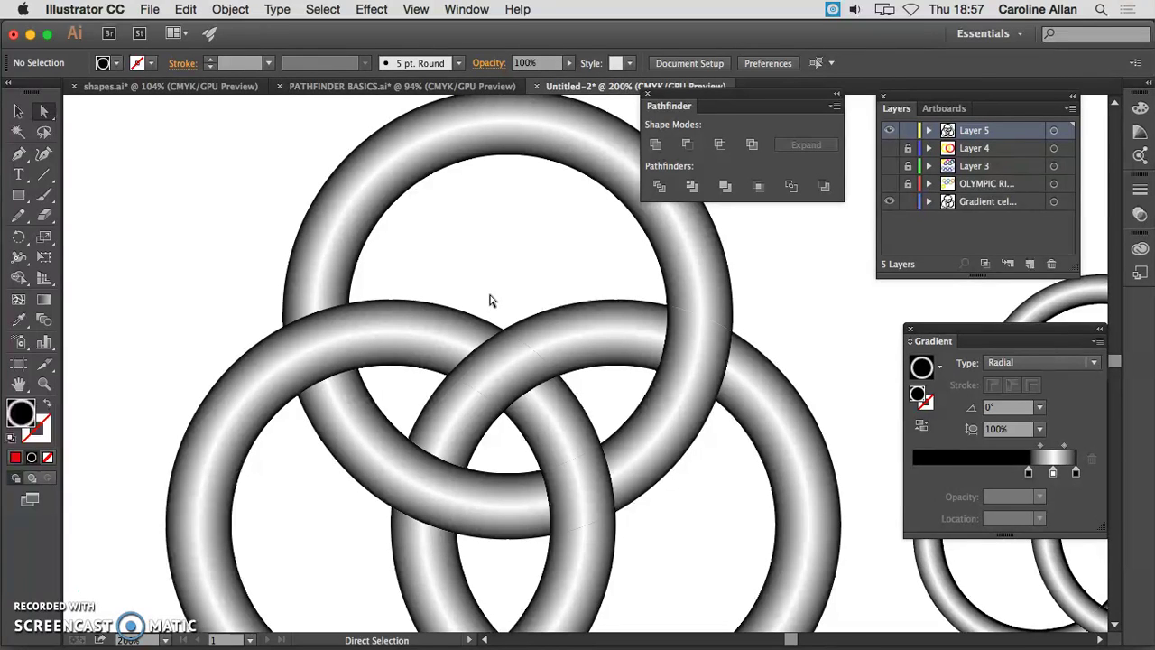
{"action": "scroll", "coordinate": [494, 305], "scroll_direction": "up", "scroll_amount": 1}
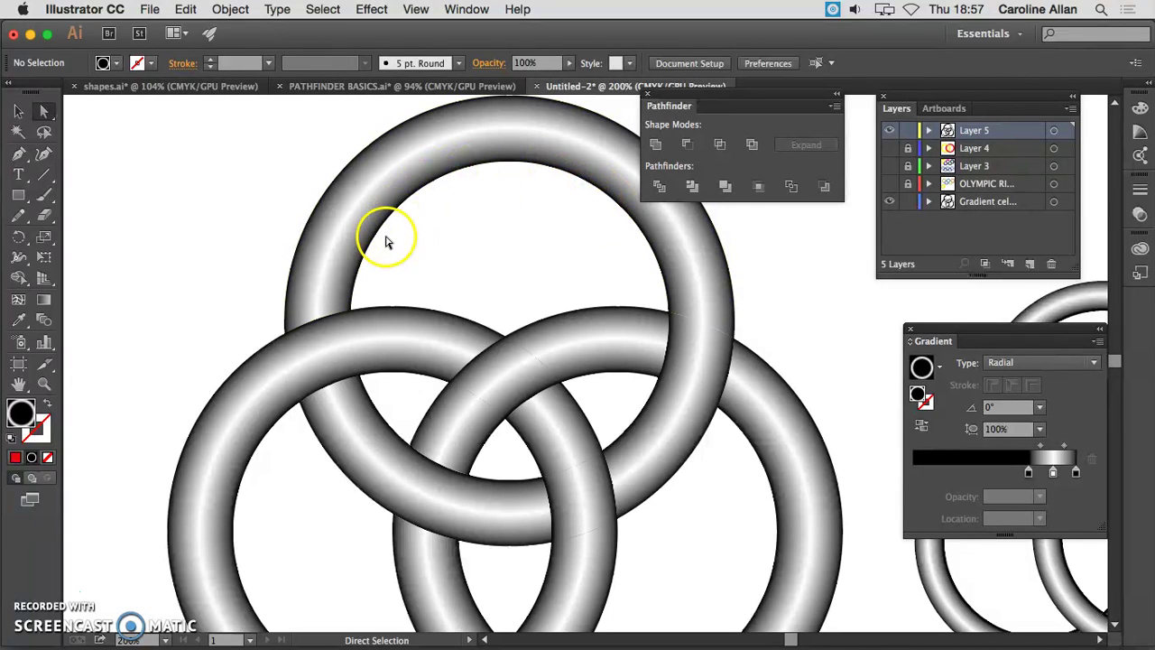
{"action": "left_click", "coordinate": [522, 388]}
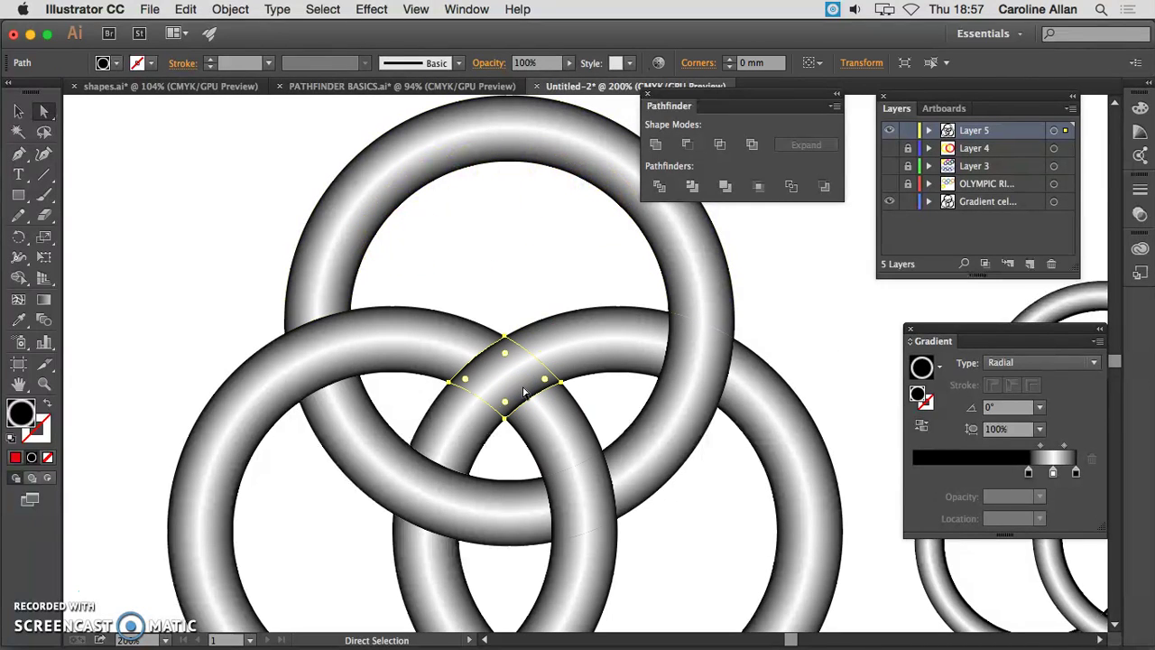
{"action": "left_click_drag", "start_coordinate": [561, 384], "coordinate": [534, 344]}
{"action": "left_click", "coordinate": [449, 384]}
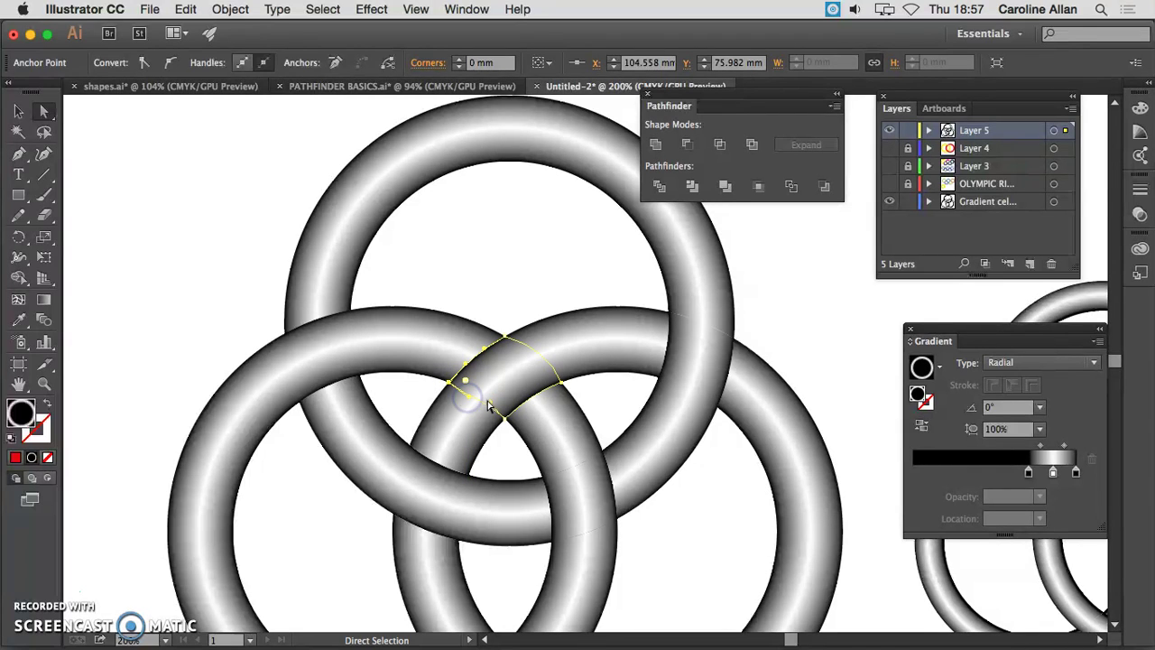
{"action": "left_click_drag", "start_coordinate": [484, 405], "coordinate": [477, 399]}
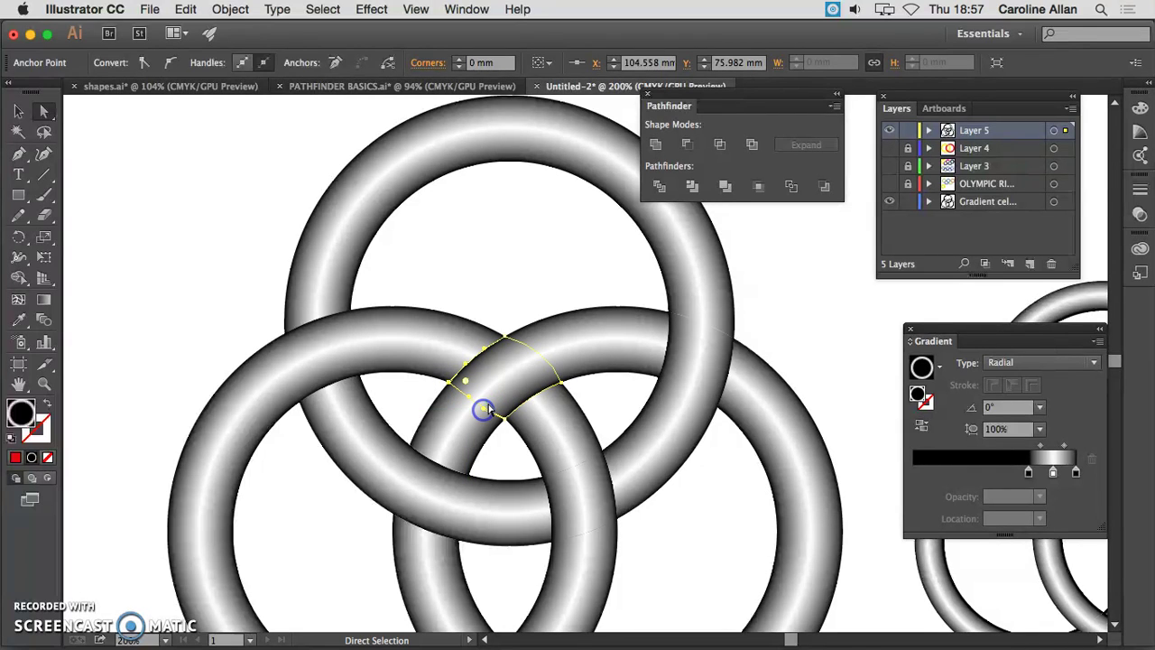
{"action": "left_click", "coordinate": [791, 306]}
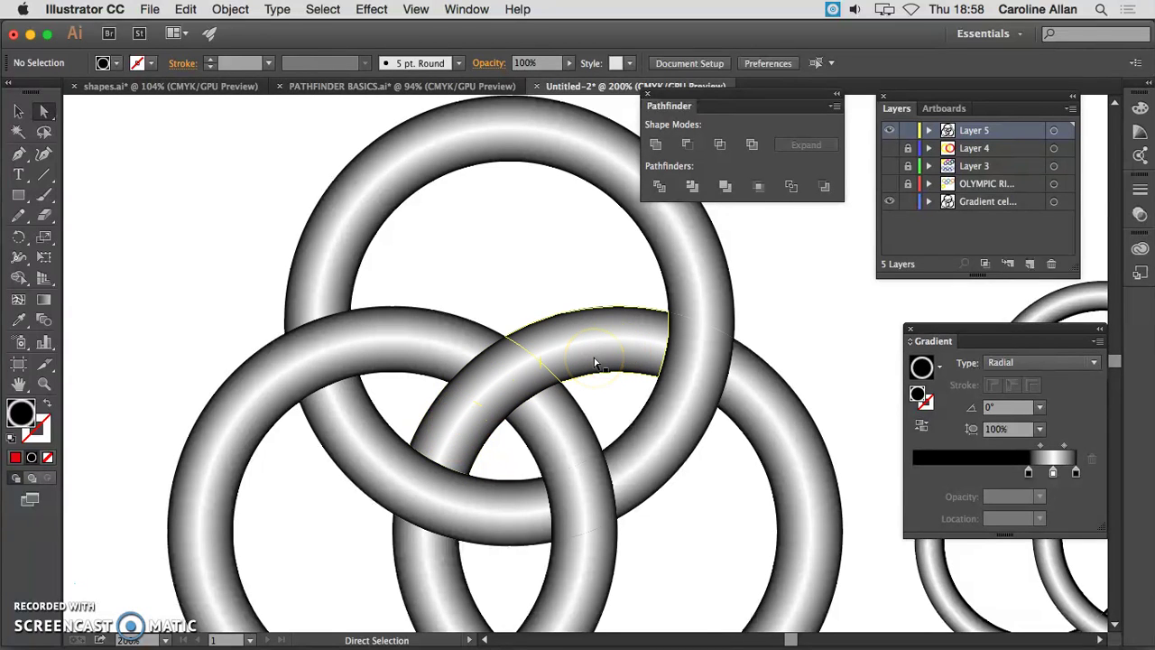
{"action": "key", "text": "super+1"}
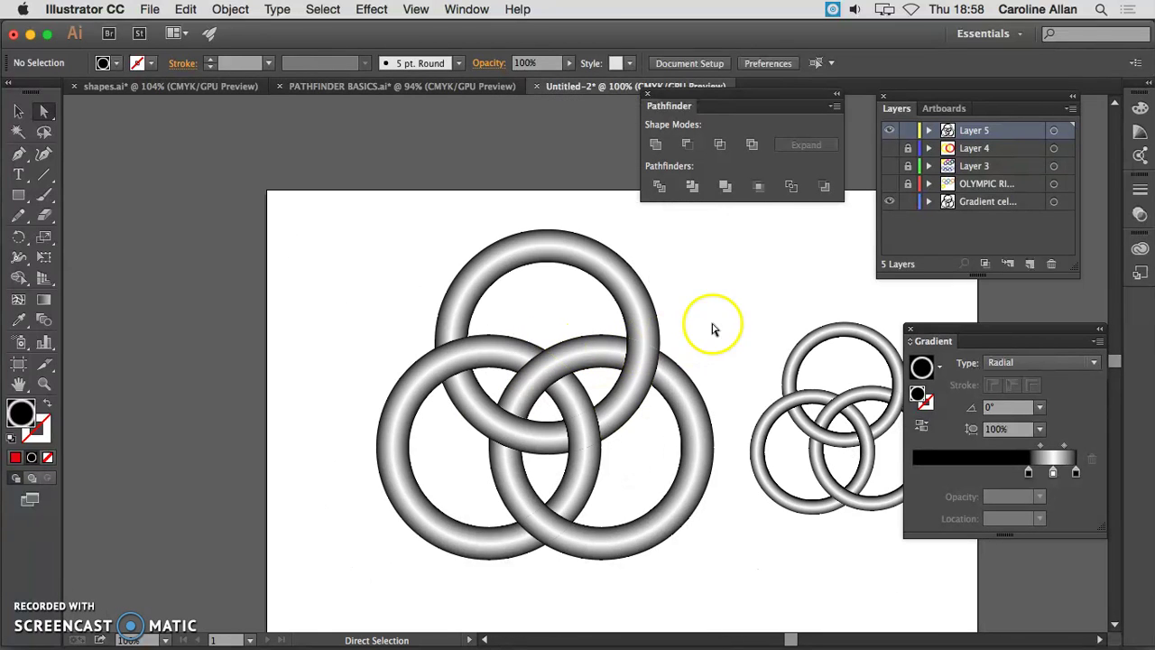